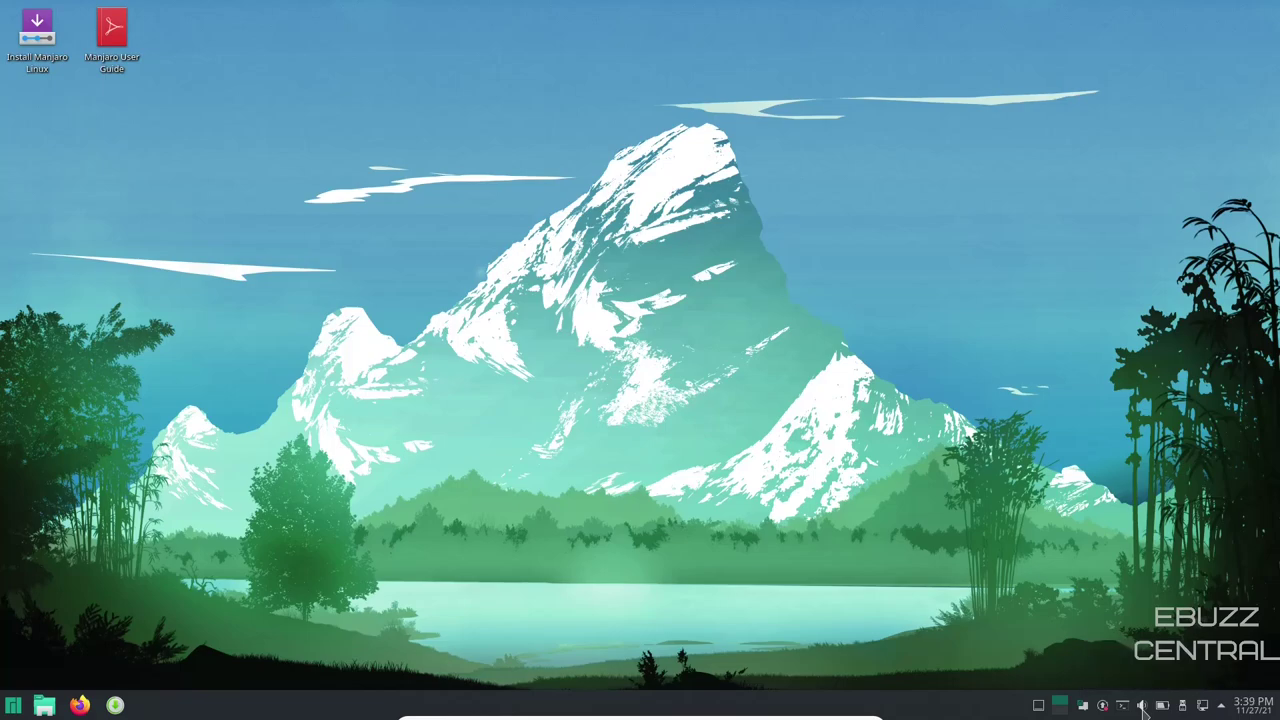
# Peek at the hidden tray items, then put the bottom panel into edit mode
pyautogui.click(1222, 706)
pyautogui.rightClick(930, 712)
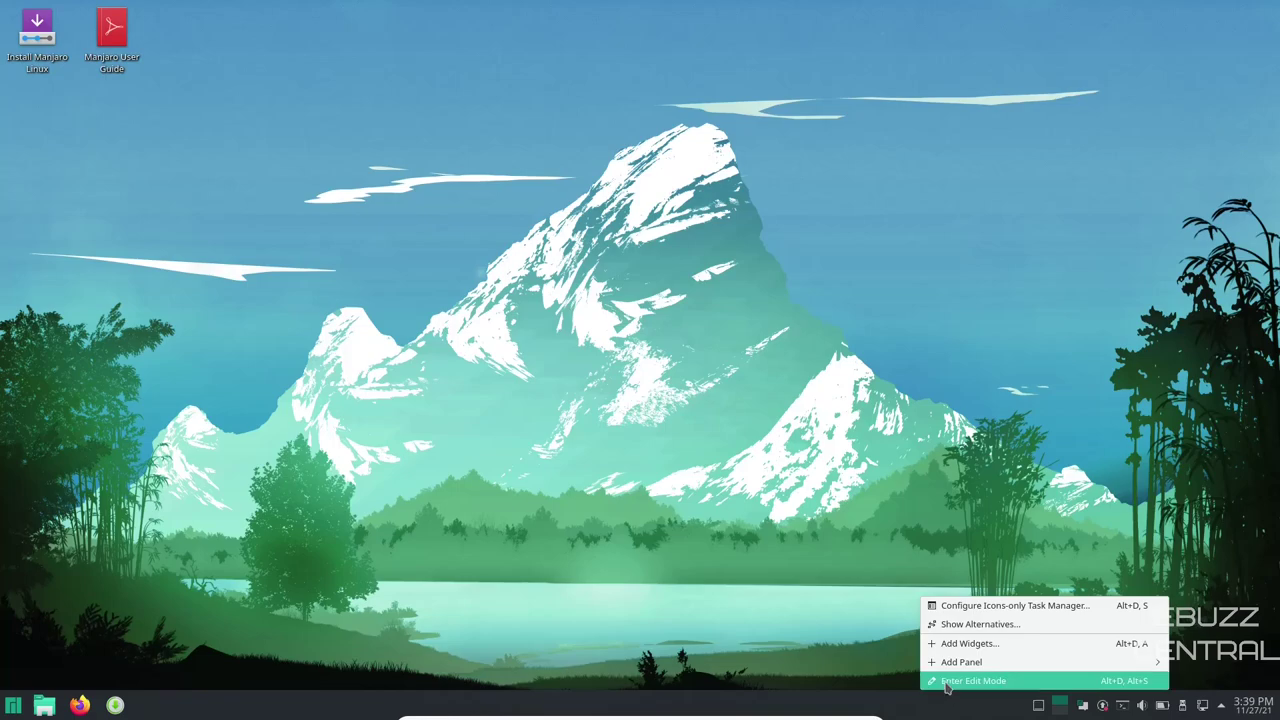
pyautogui.click(947, 684)
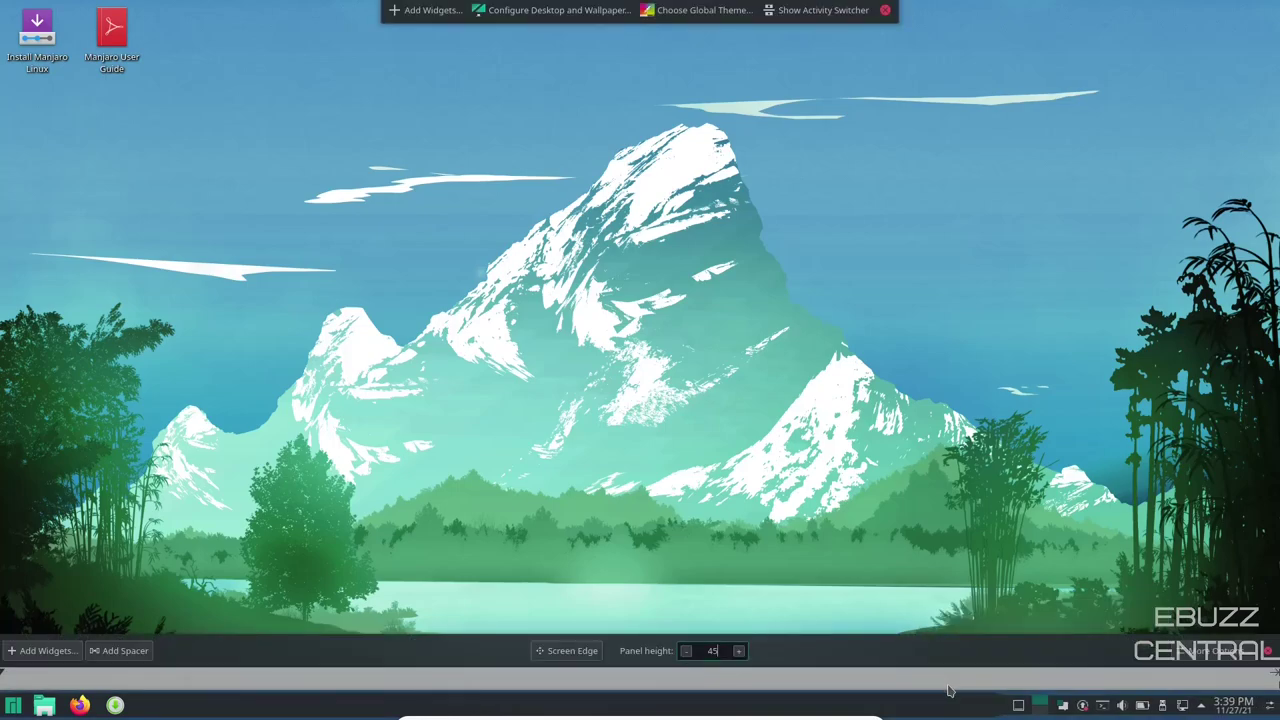
# Remove the Show Desktop, Pager and System Tray widgets, then leave edit mode
pyautogui.moveTo(1016, 708)
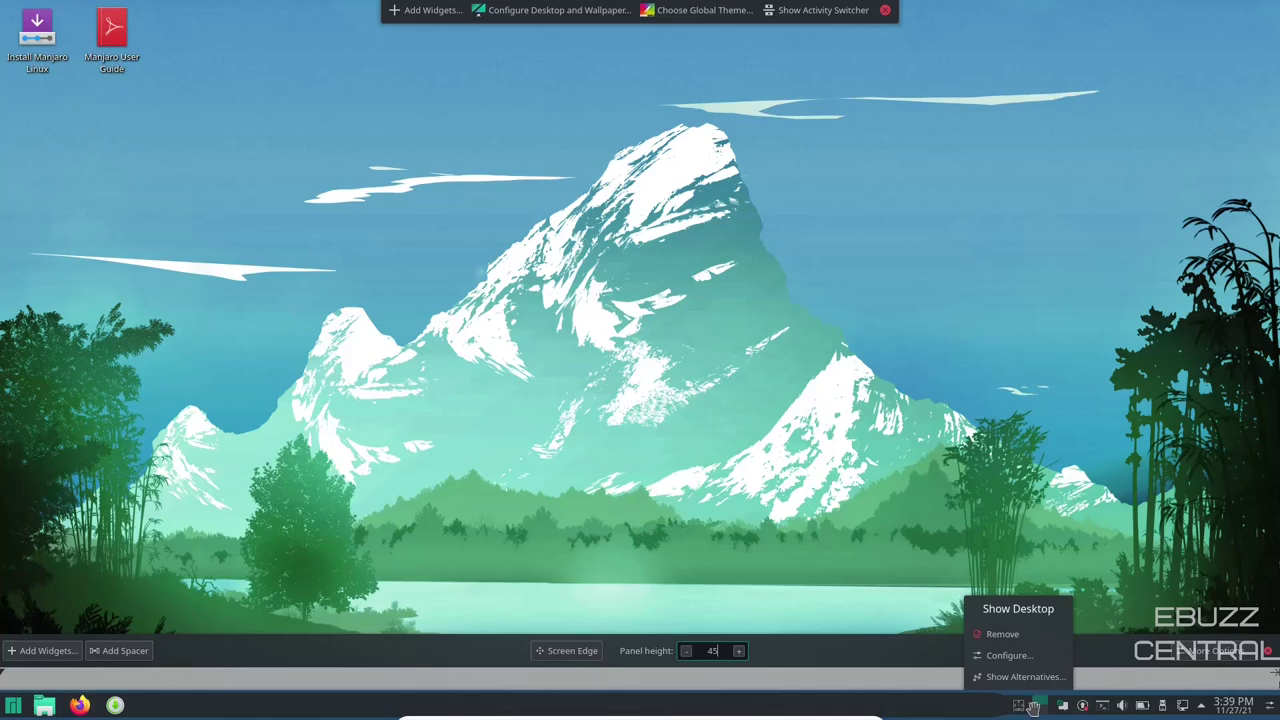
pyautogui.click(1000, 635)
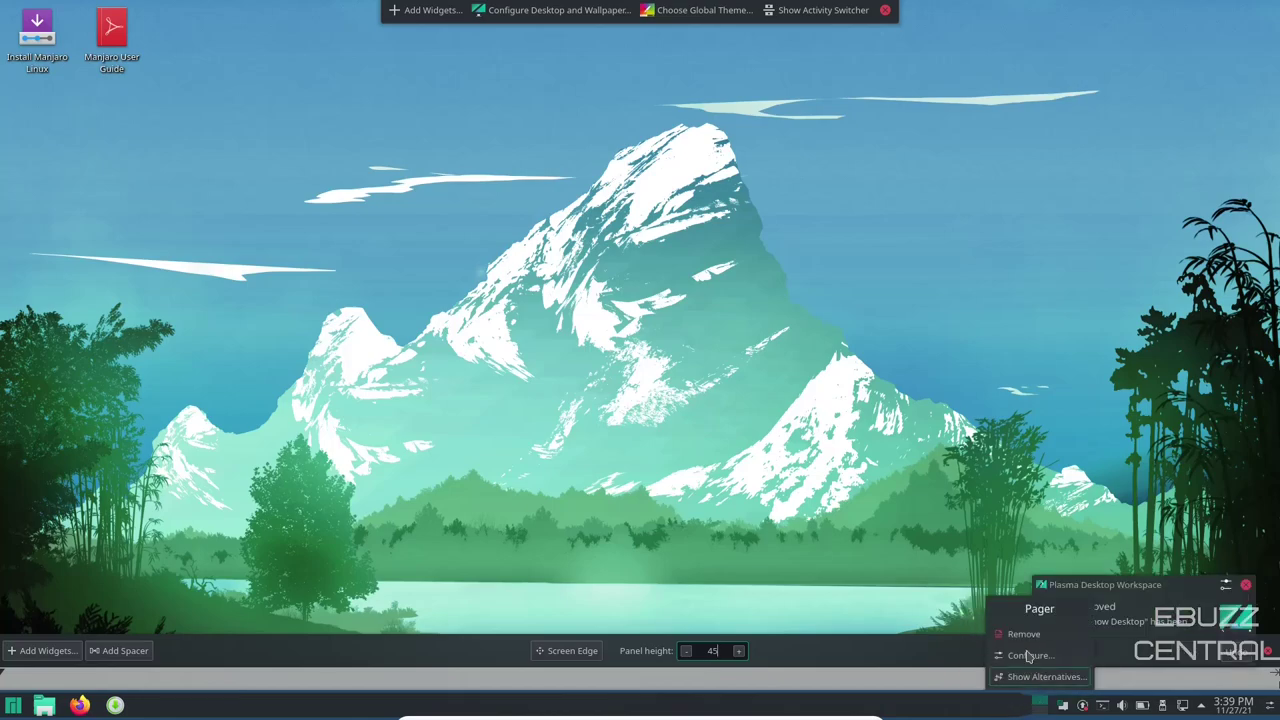
pyautogui.click(1024, 635)
pyautogui.moveTo(1144, 692)
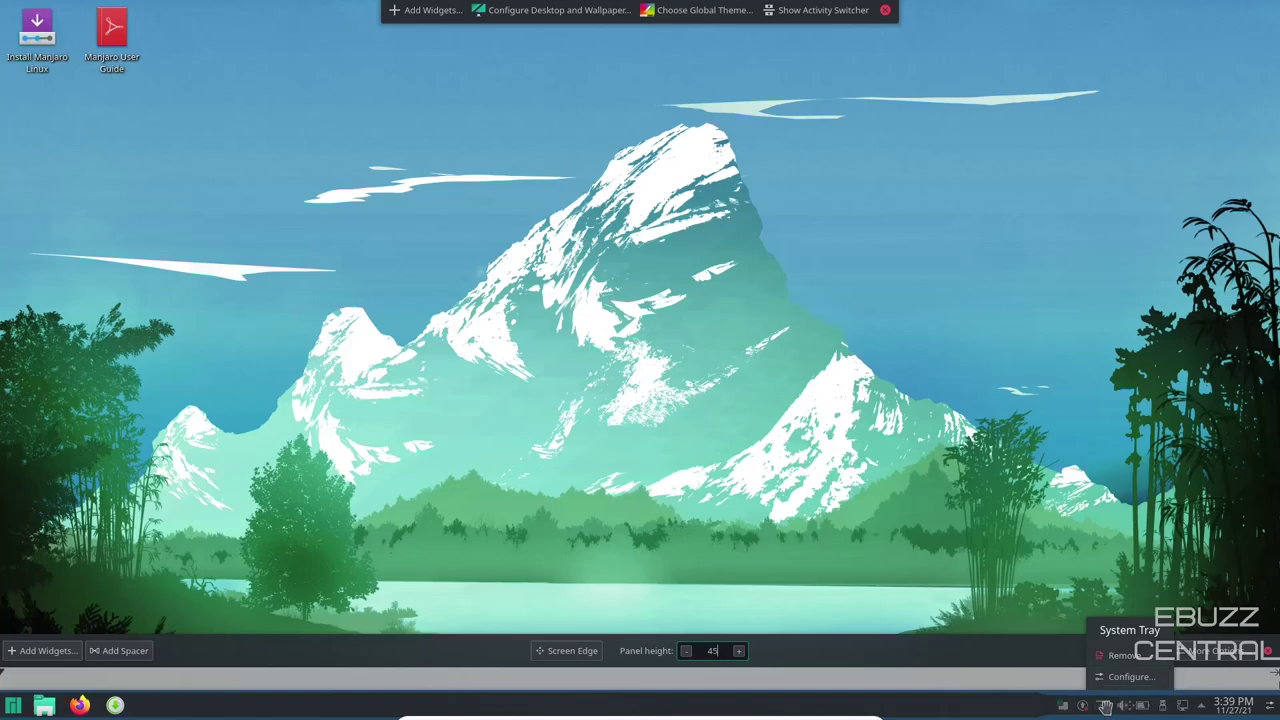
pyautogui.click(1128, 656)
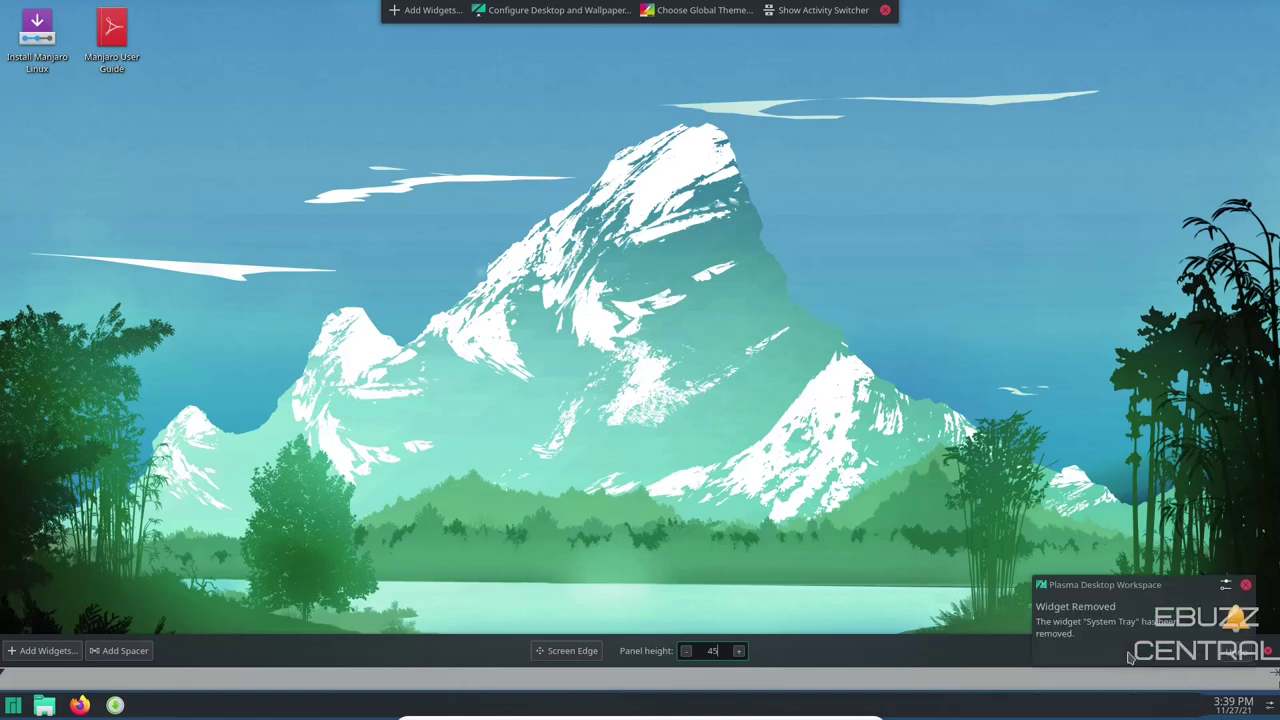
pyautogui.click(1246, 586)
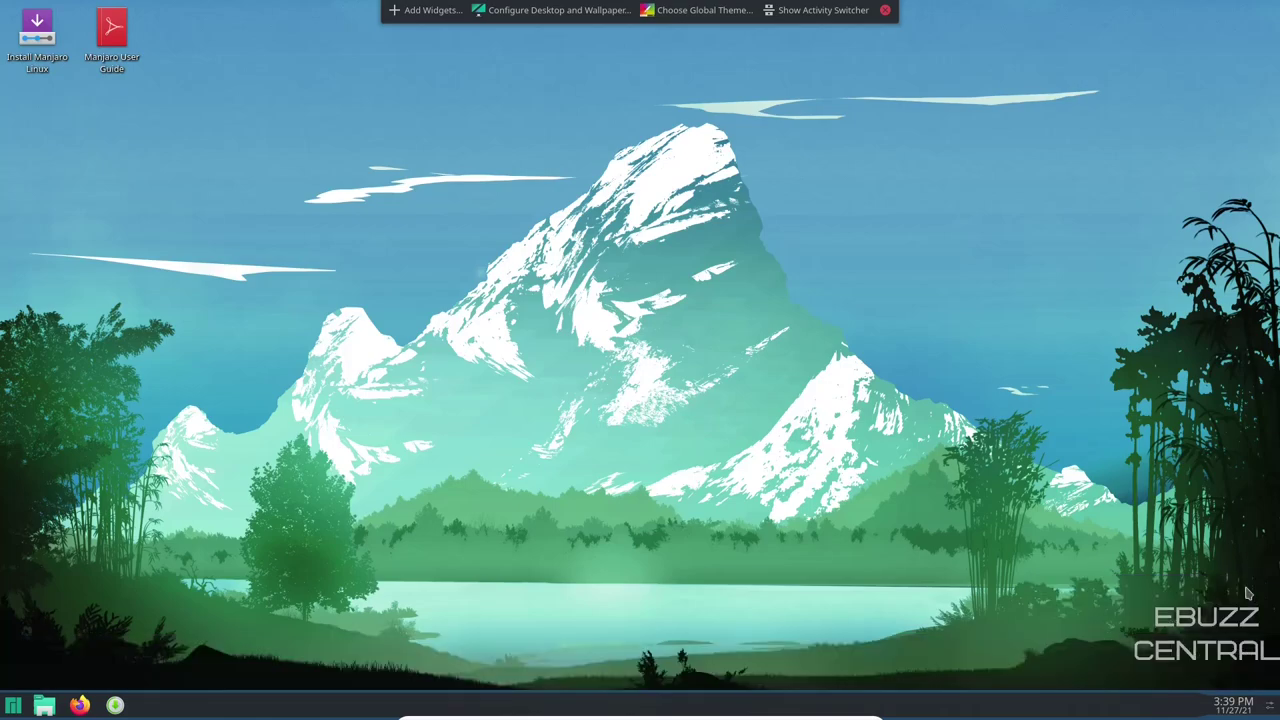
# Search the widget list for 'system tray', drop it at the panel's right end, then close the list
pyautogui.rightClick(931, 706)
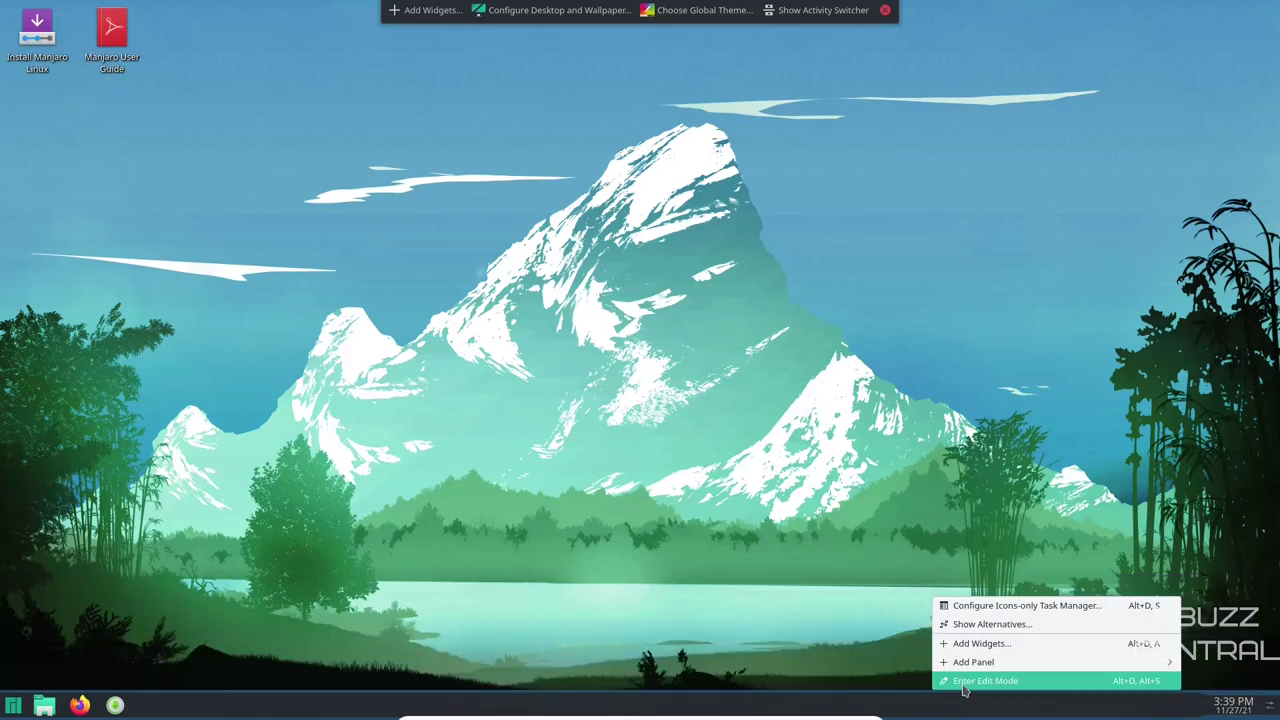
pyautogui.click(963, 682)
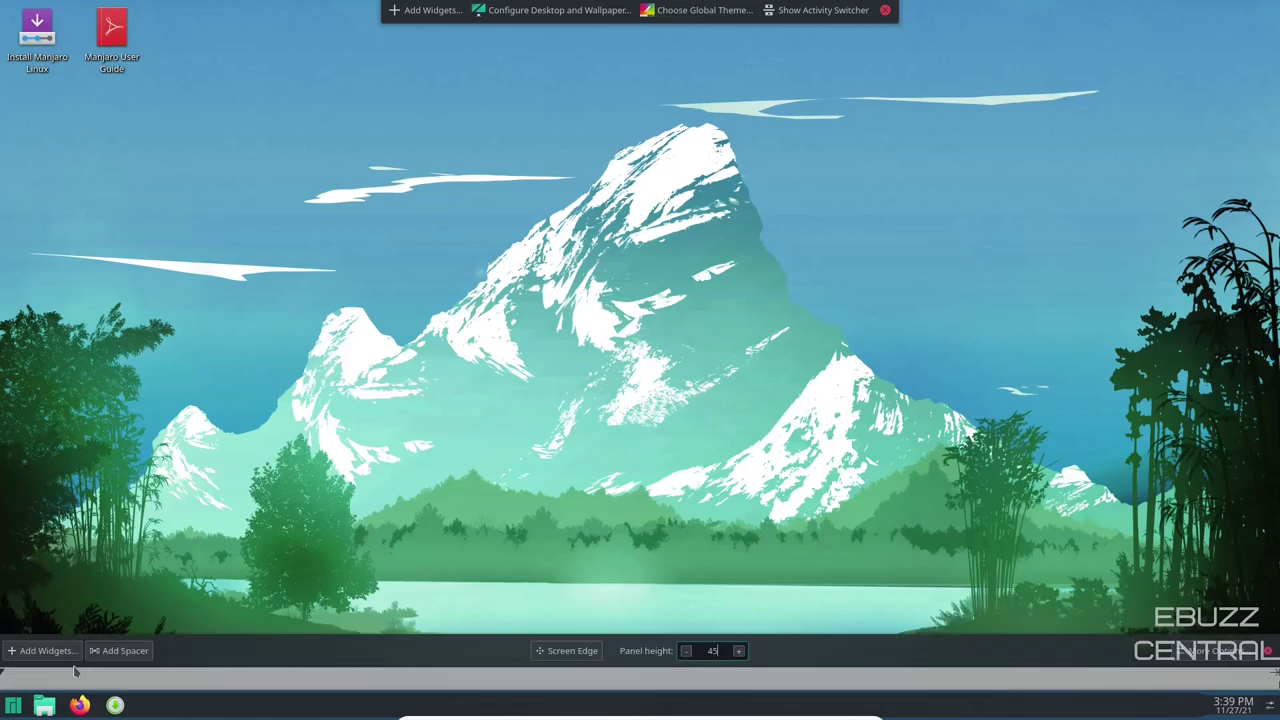
pyautogui.click(33, 651)
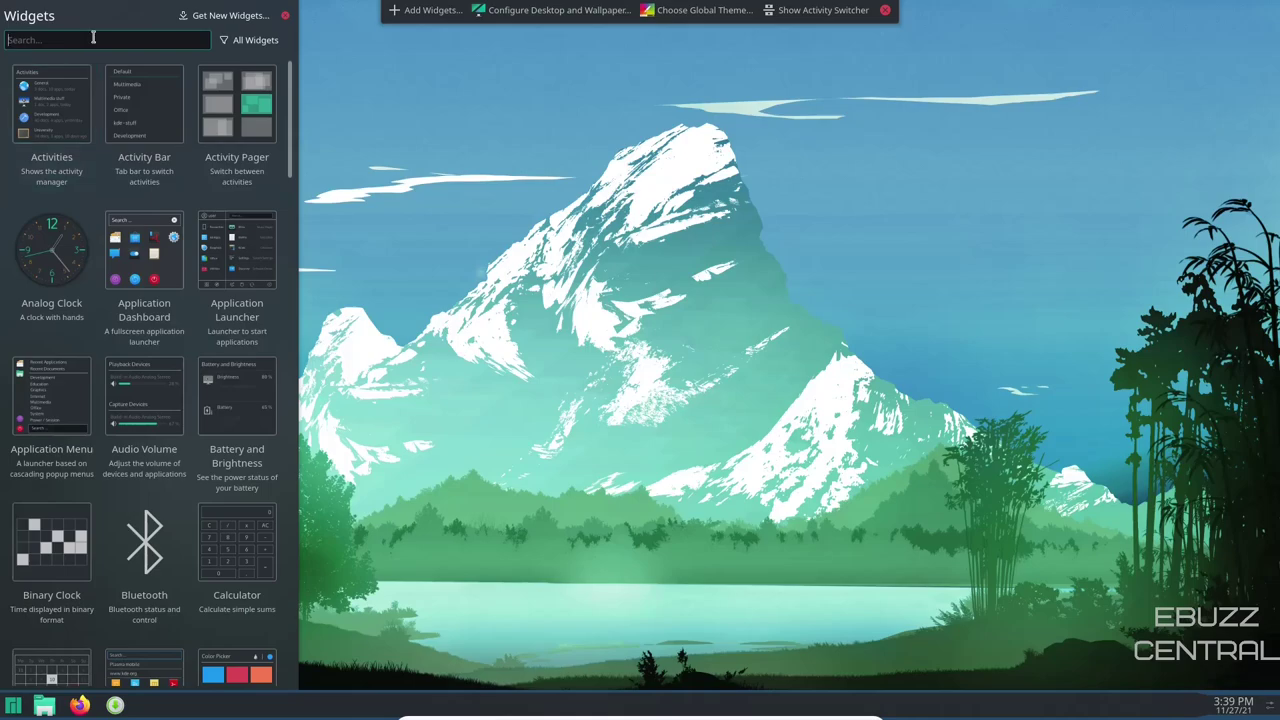
pyautogui.write('system tray')
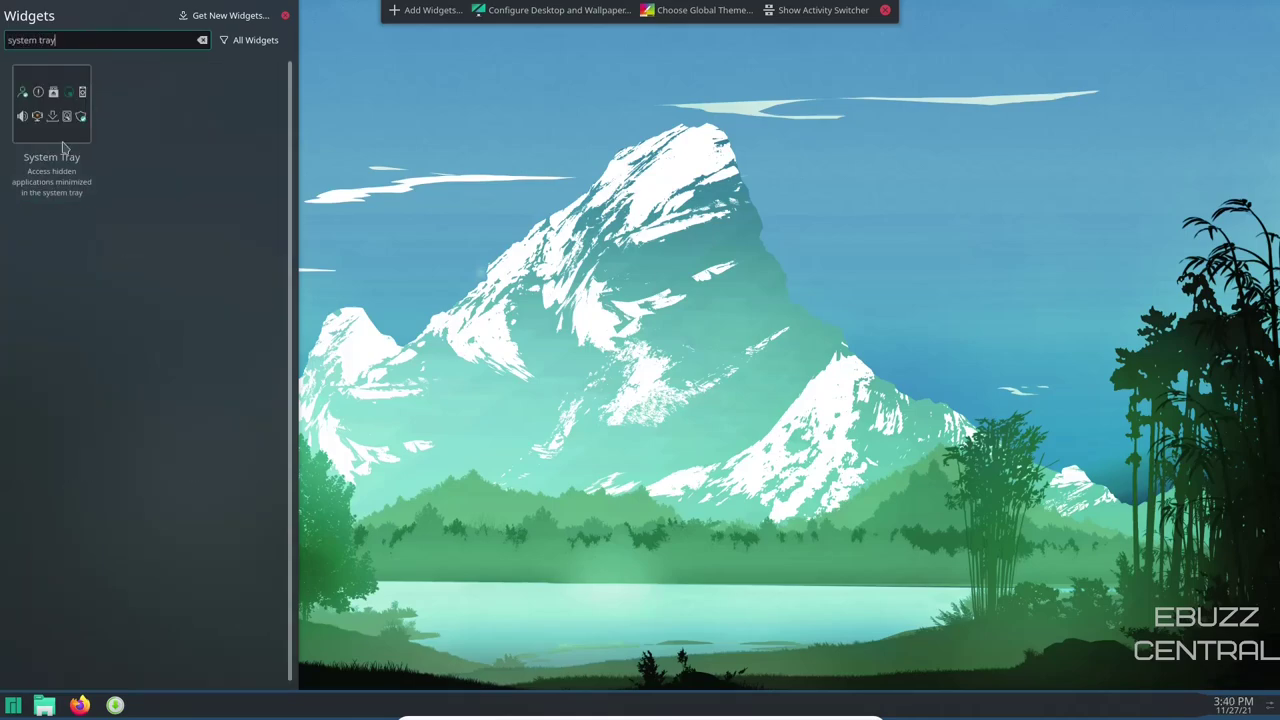
pyautogui.moveTo(44, 118); pyautogui.dragTo(1173, 703)
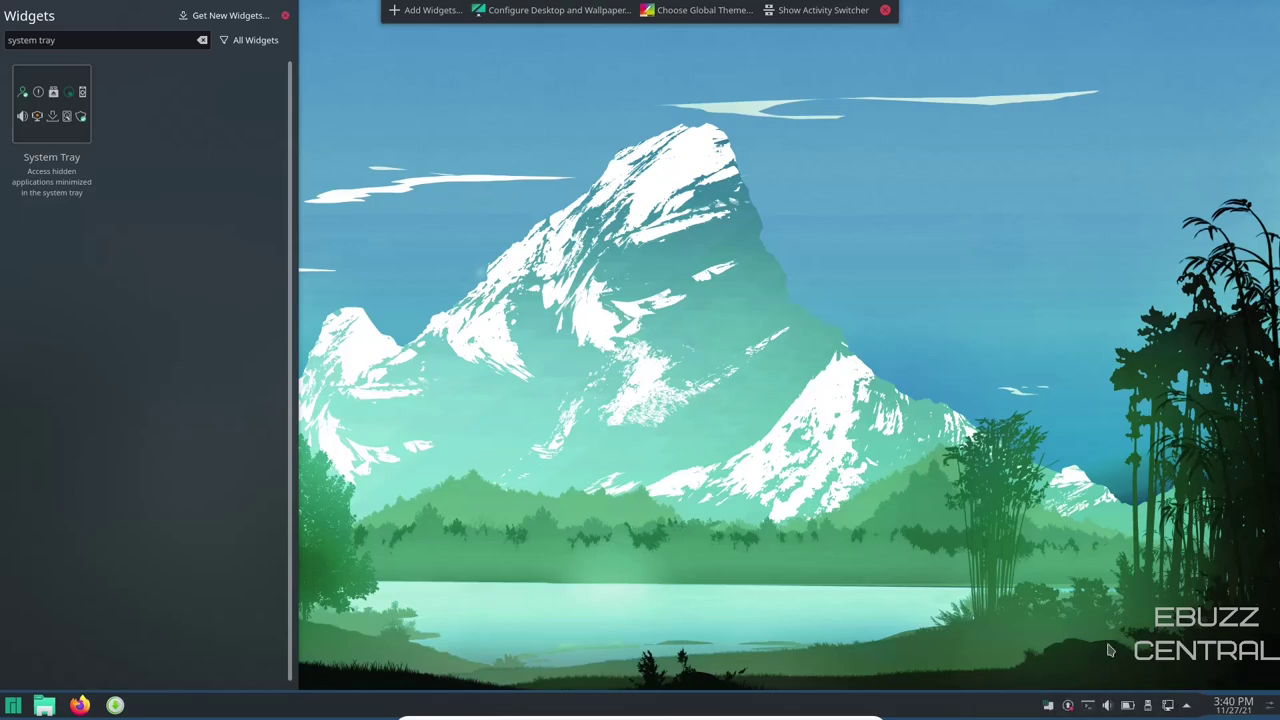
pyautogui.click(1186, 706)
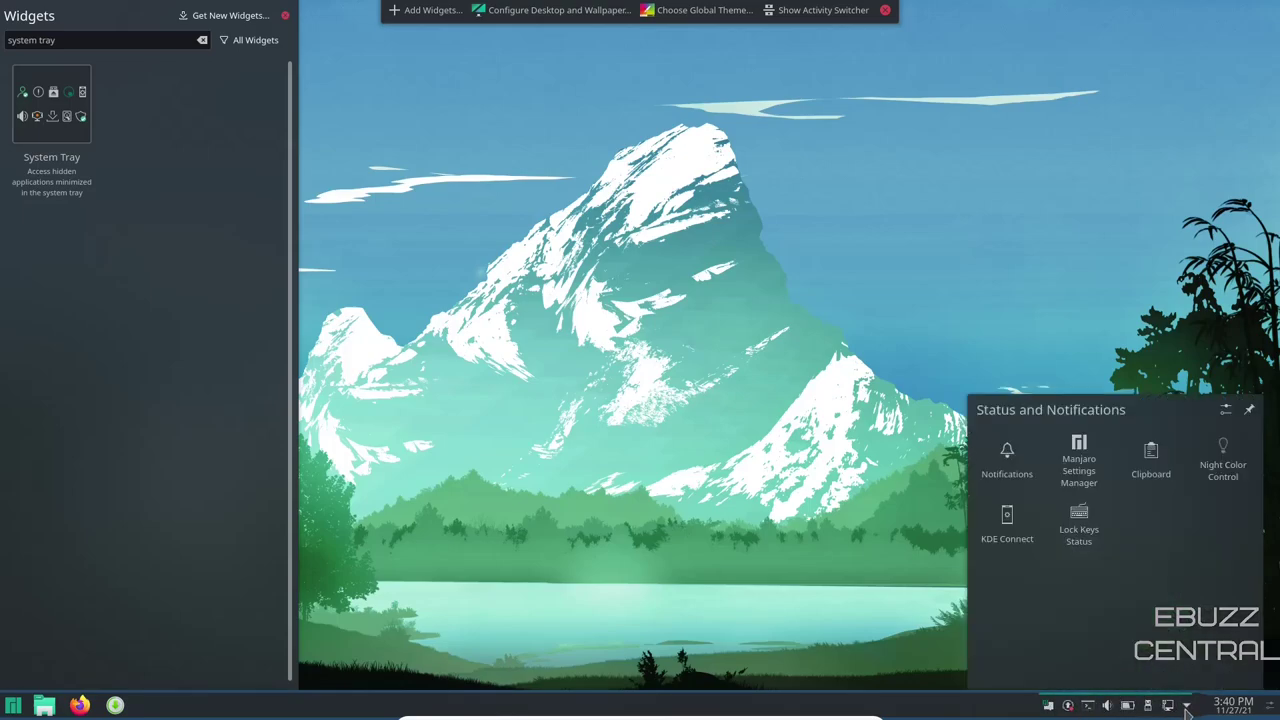
pyautogui.click(1186, 707)
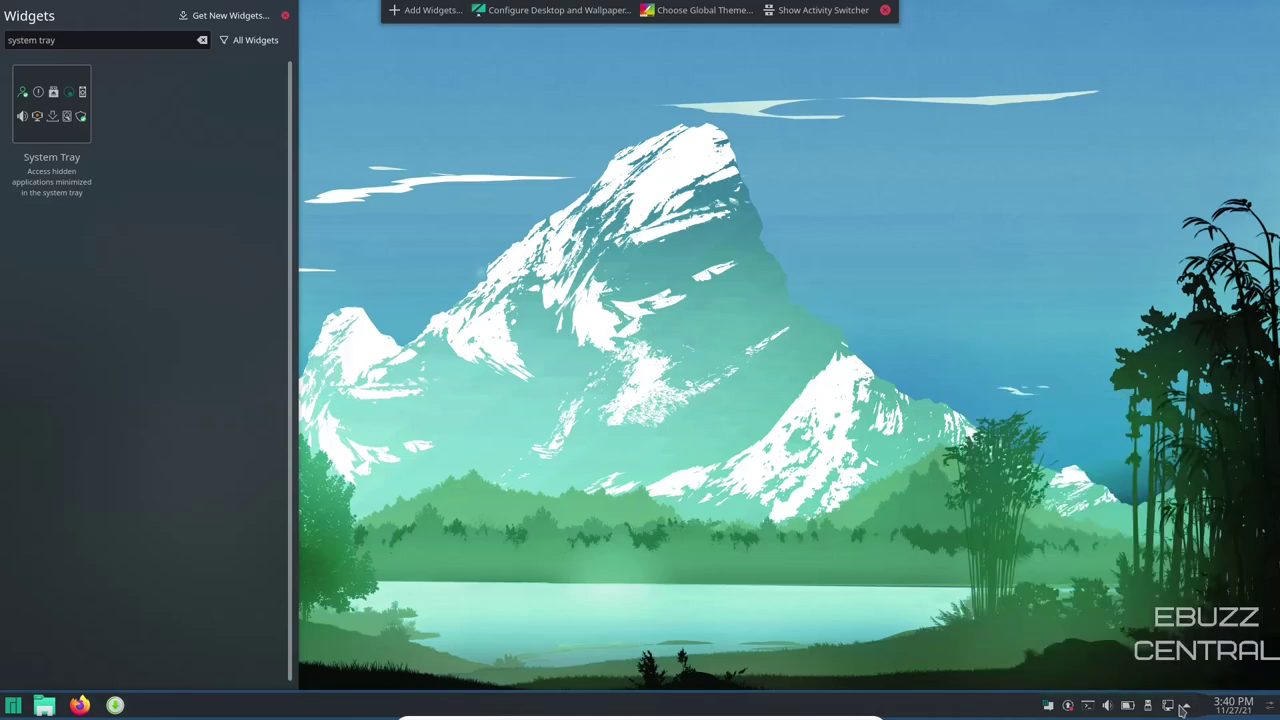
pyautogui.click(285, 18)
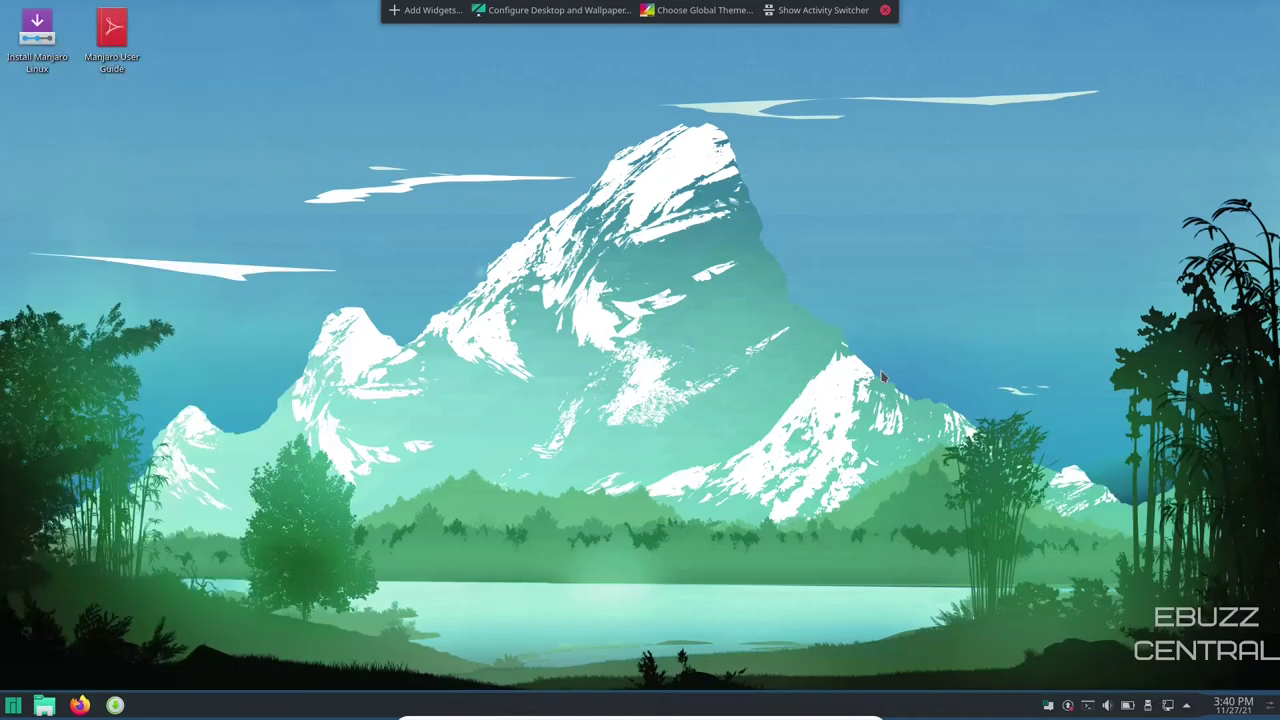
# Open the System Tray settings from panel edit mode and show its Entries page
pyautogui.rightClick(969, 707)
pyautogui.click(1000, 681)
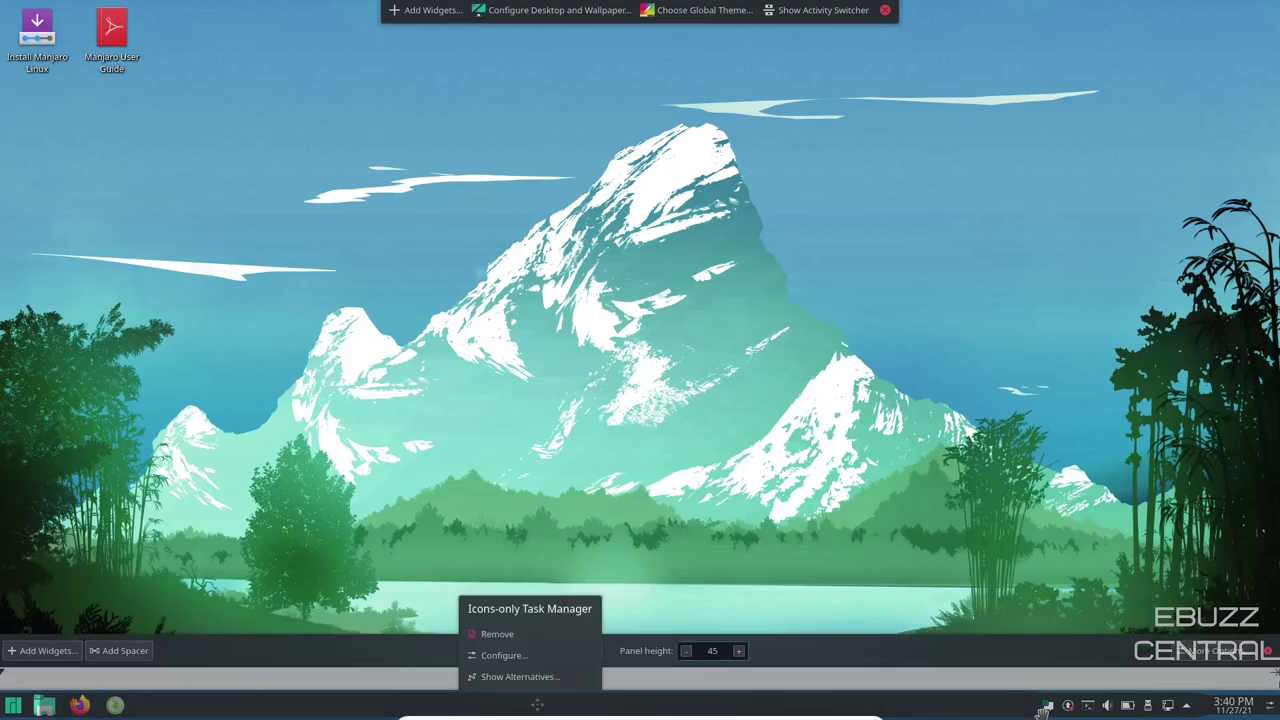
pyautogui.moveTo(1050, 705)
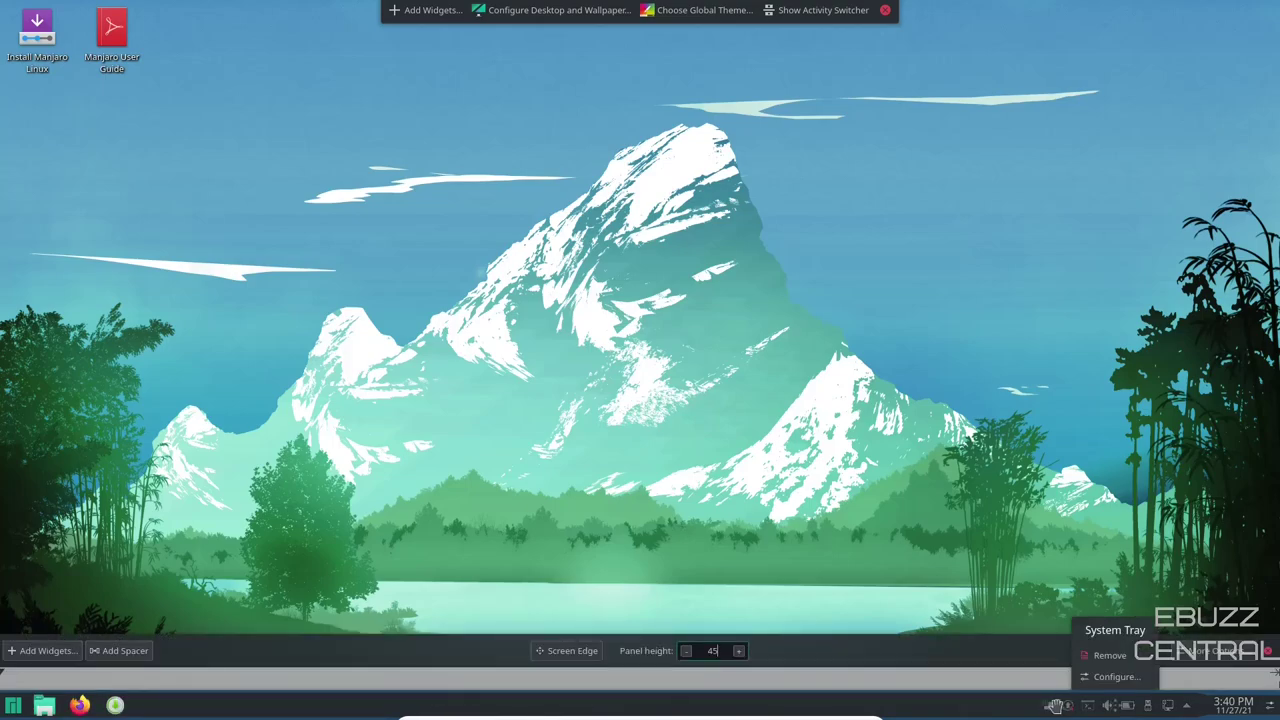
pyautogui.click(1116, 677)
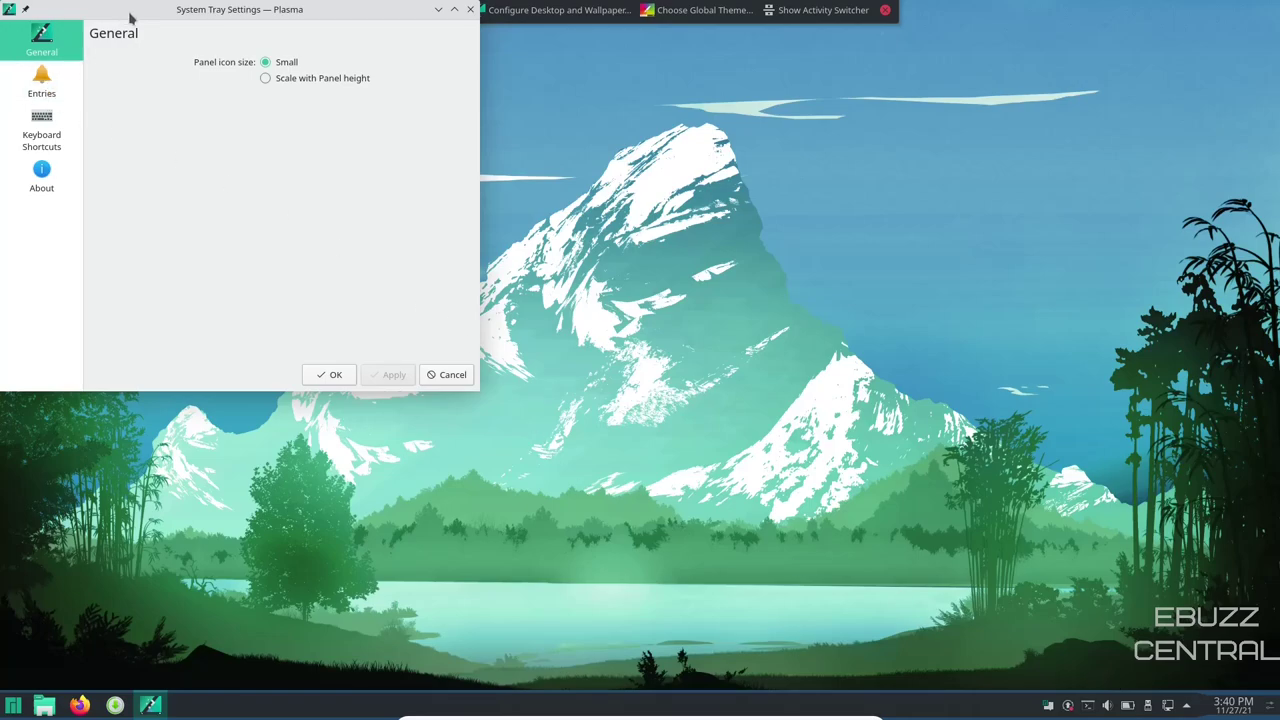
pyautogui.moveTo(137, 14); pyautogui.dragTo(457, 78)
pyautogui.click(372, 148)
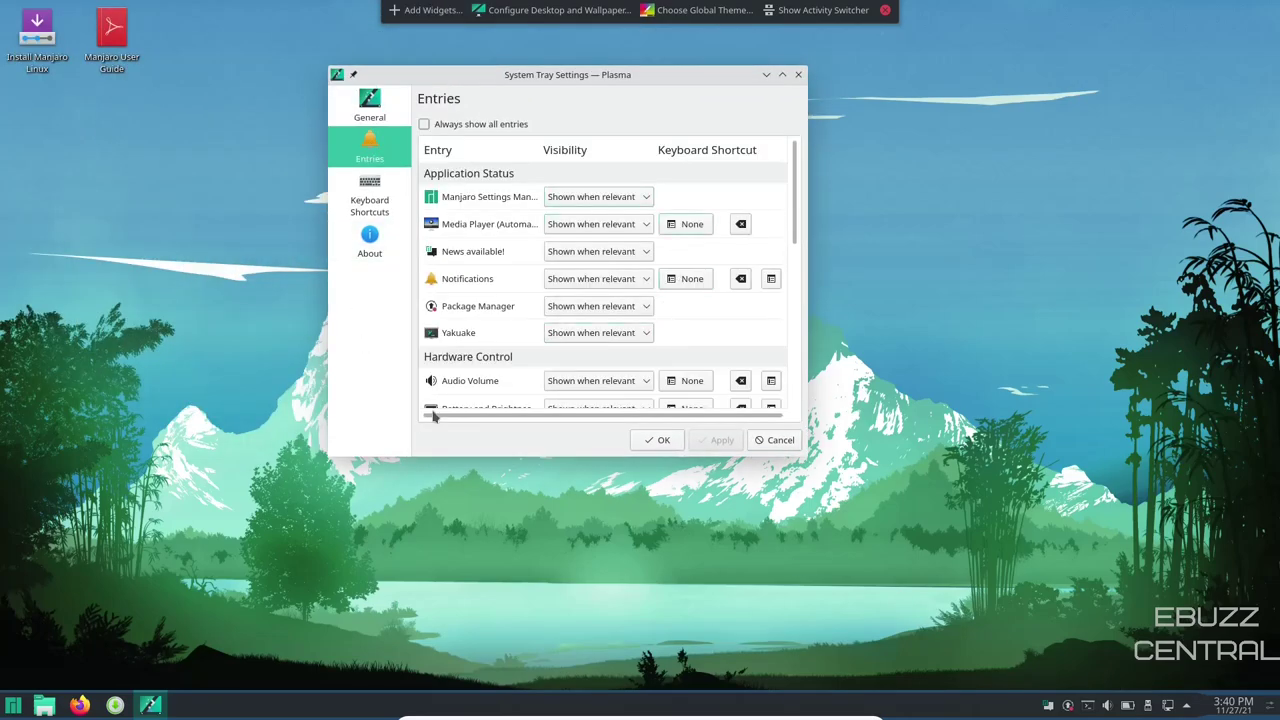
# Set Yakuake, News available and Audio Volume to Always hidden, apply, and close
pyautogui.click(646, 334)
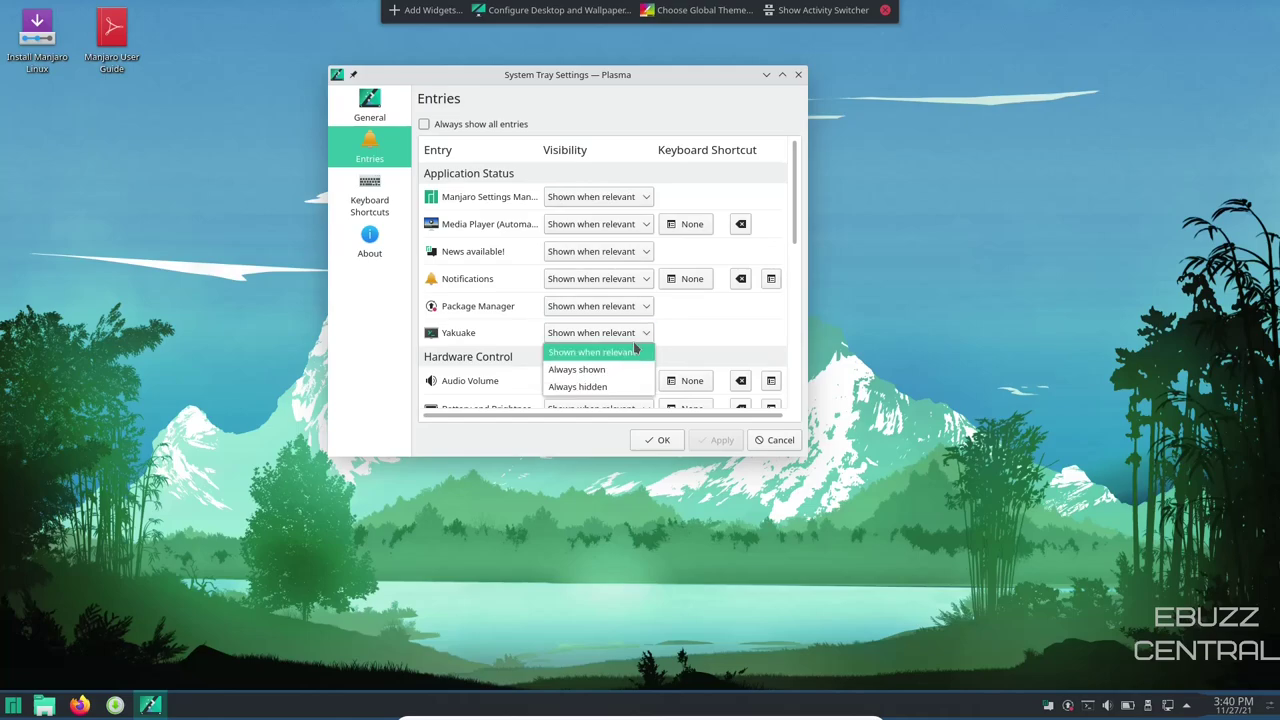
pyautogui.click(580, 386)
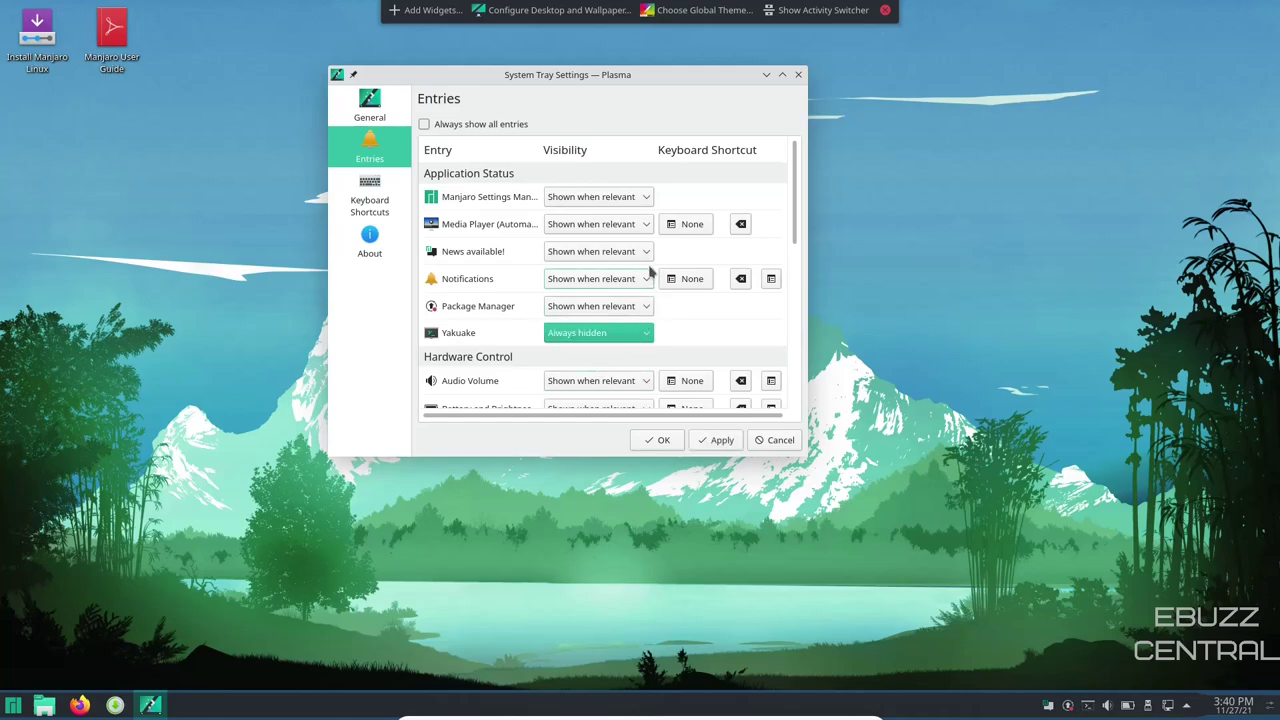
pyautogui.click(646, 309)
pyautogui.click(600, 307)
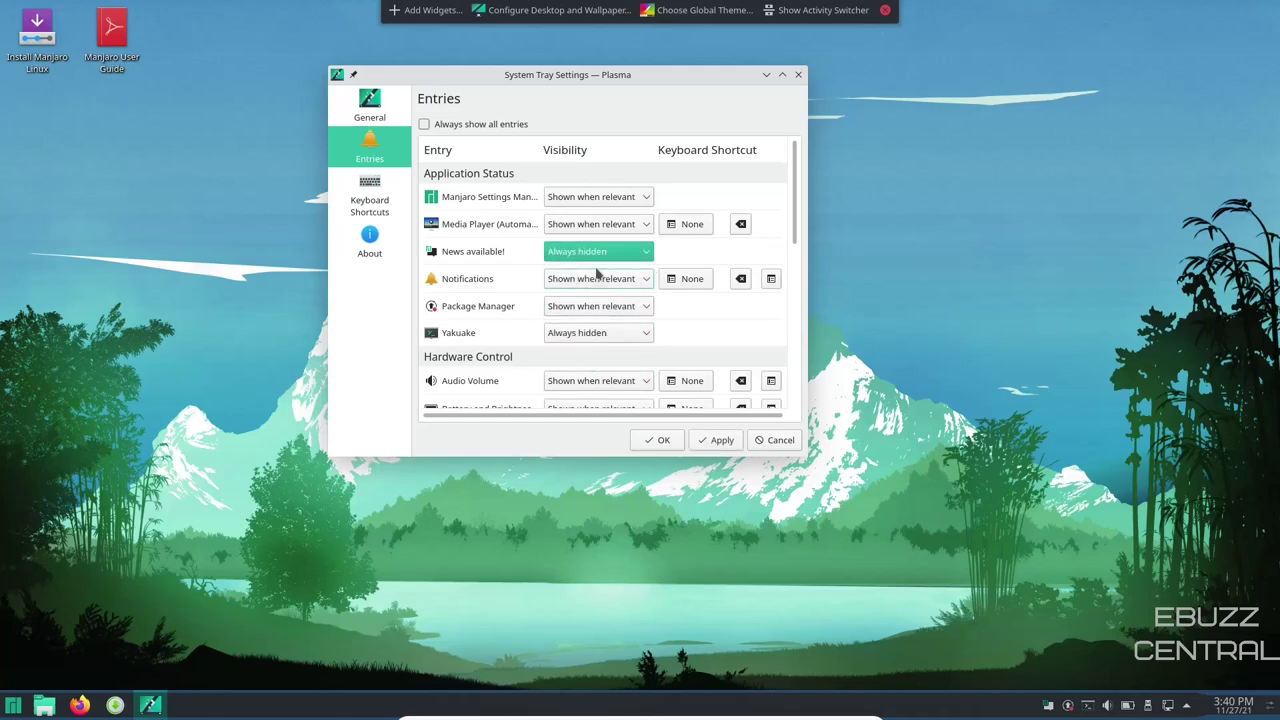
pyautogui.click(618, 382)
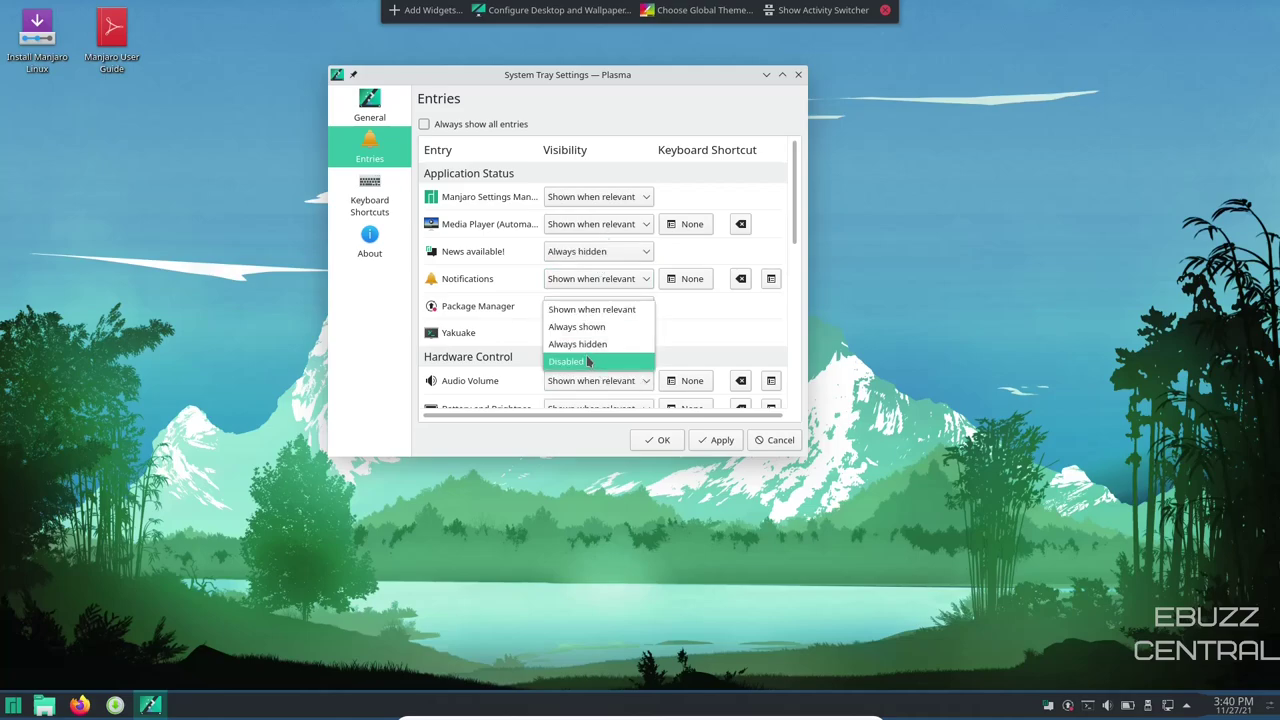
pyautogui.click(588, 345)
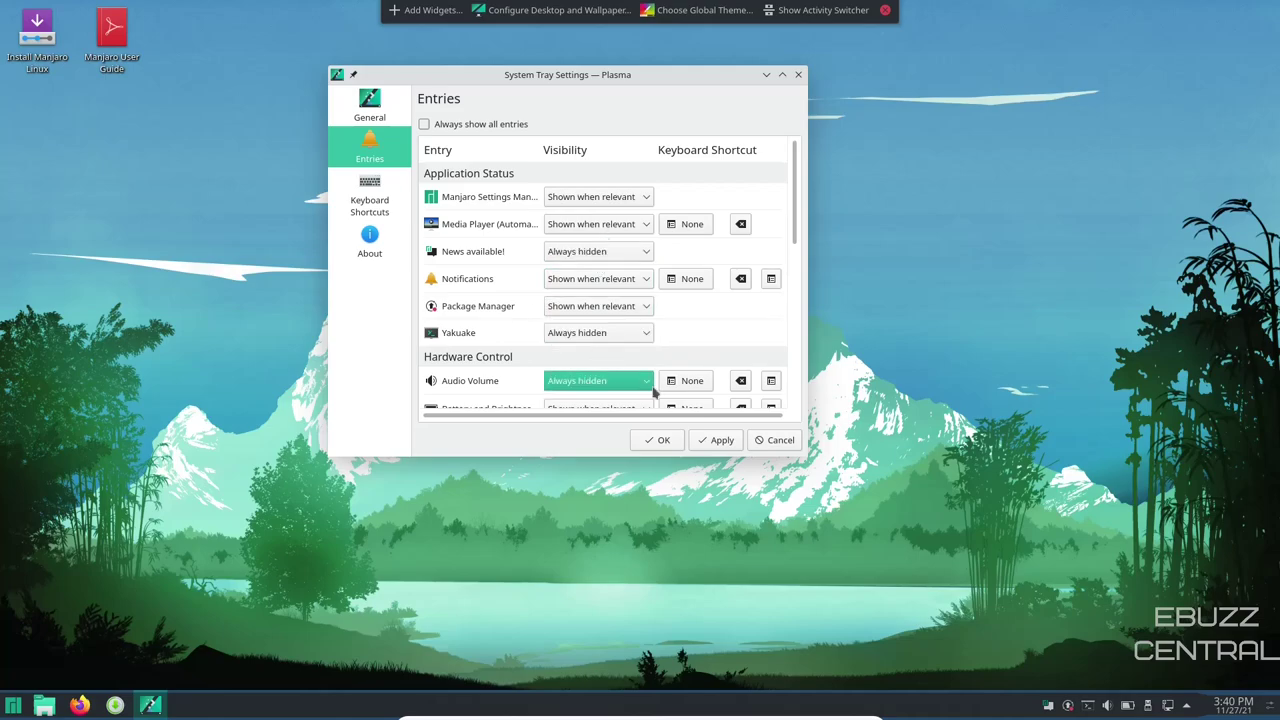
pyautogui.click(717, 440)
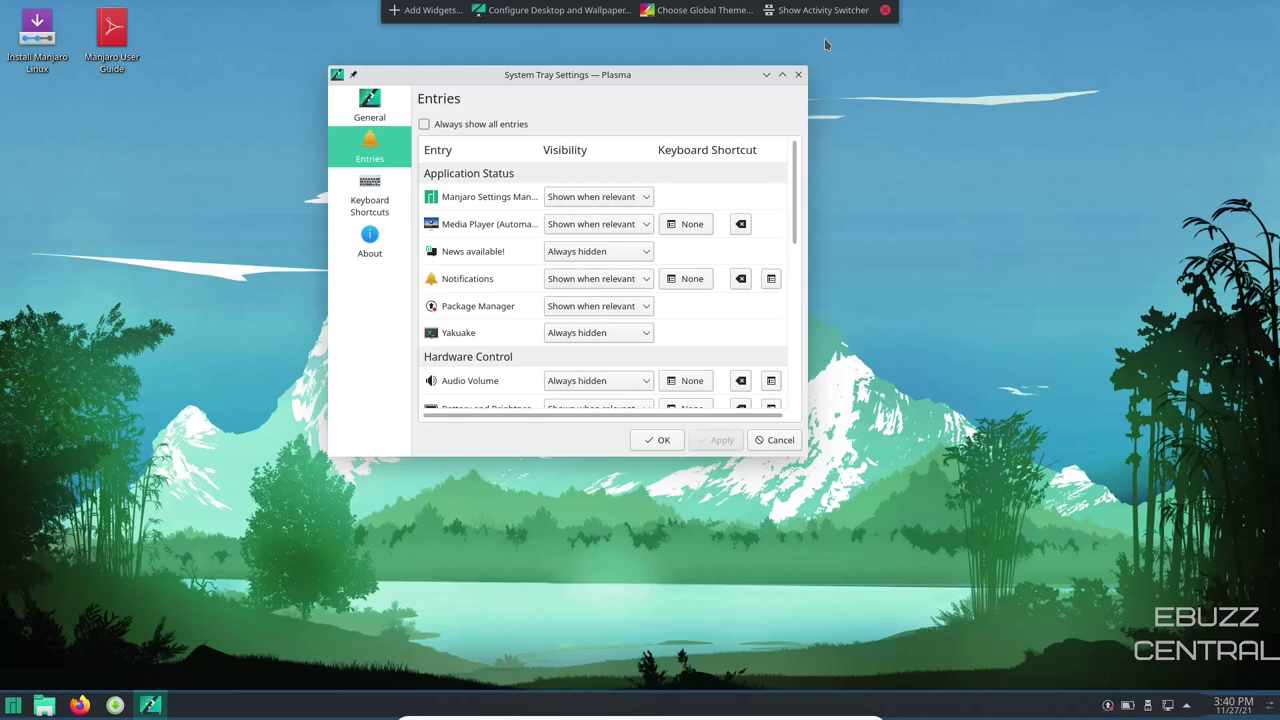
pyautogui.click(799, 76)
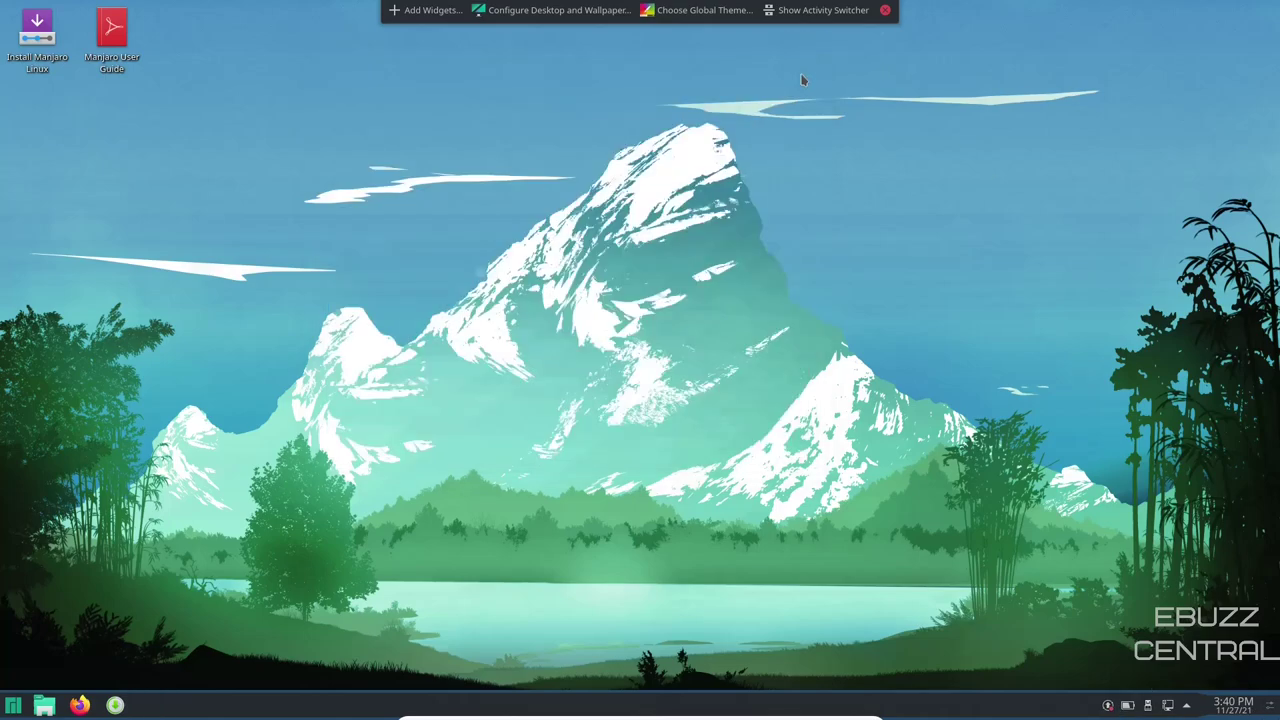
# Remove the current System Tray widget from the panel and dismiss the removal notice
pyautogui.click(1186, 705)
pyautogui.click(1186, 706)
pyautogui.rightClick(971, 708)
pyautogui.click(1000, 681)
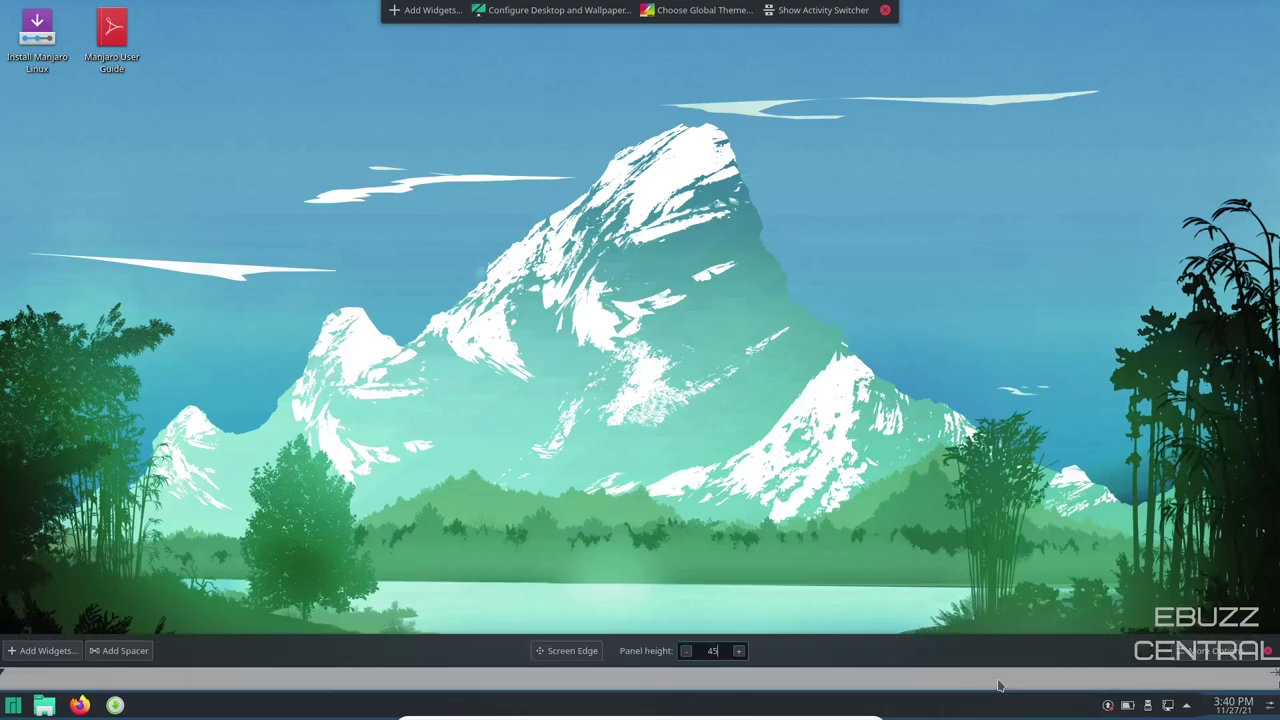
pyautogui.moveTo(1142, 704)
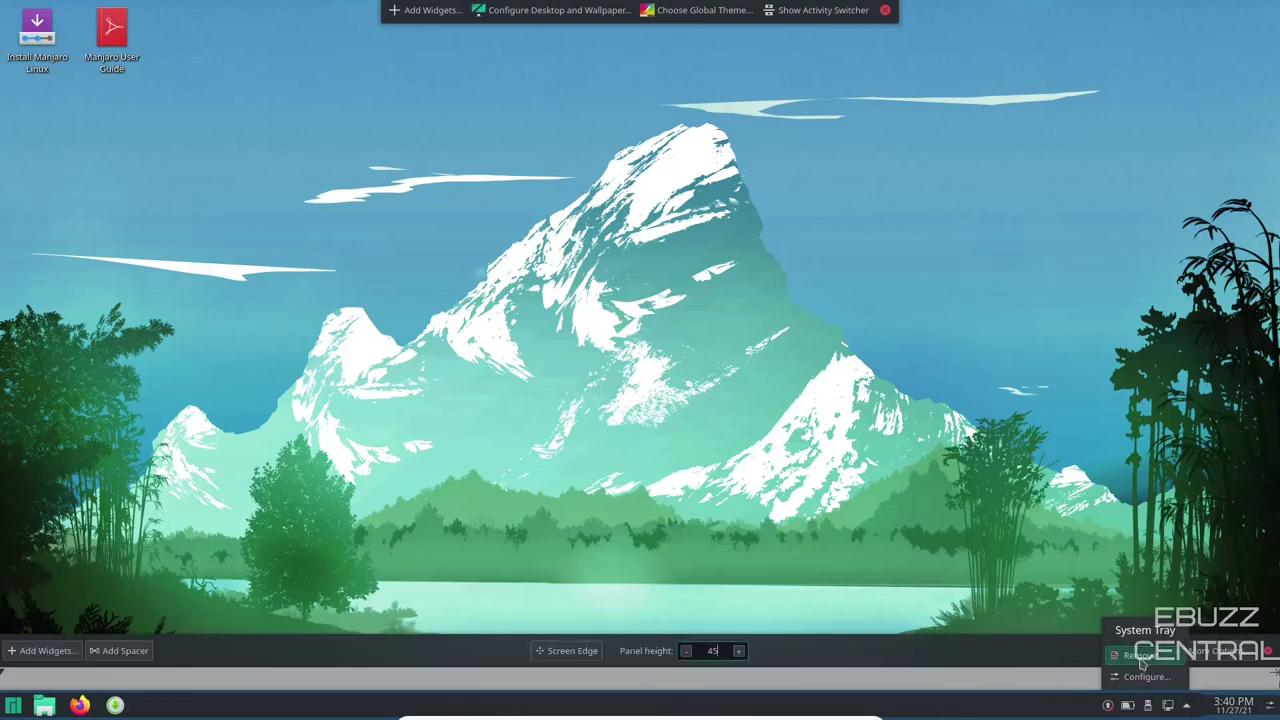
pyautogui.click(1136, 655)
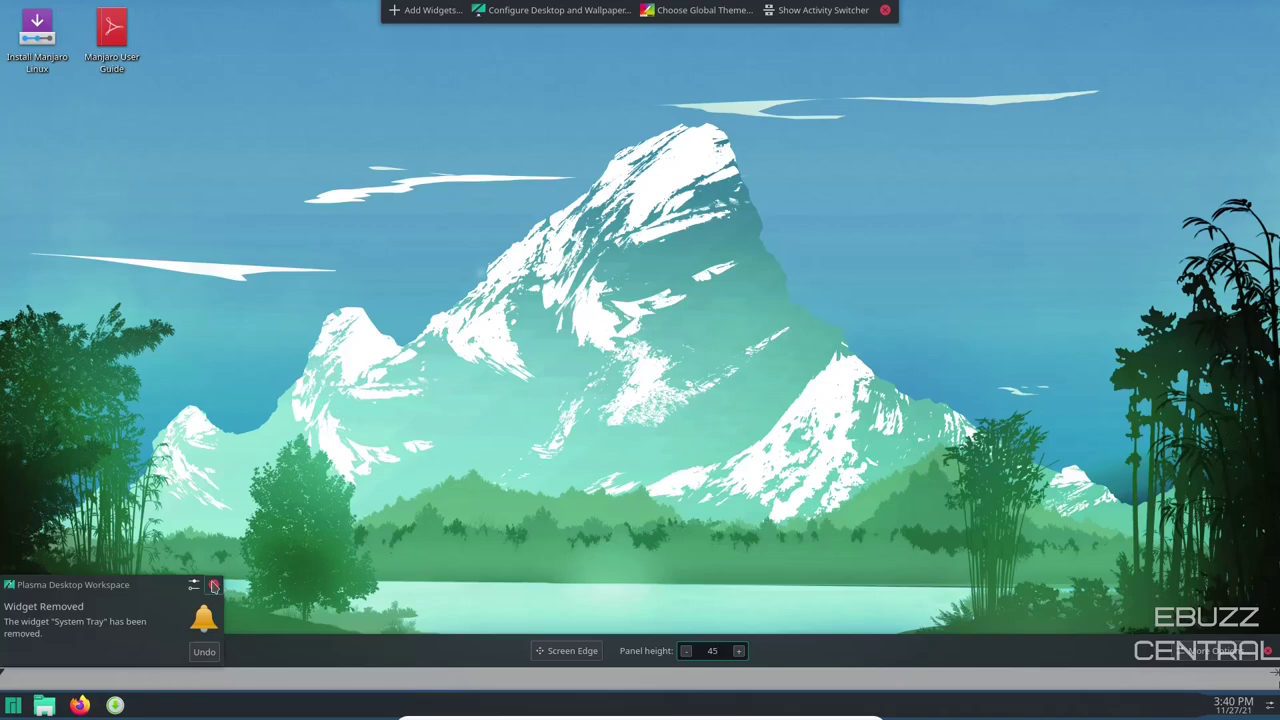
pyautogui.click(312, 700)
# Add a new System Tray widget, found by searching 'system tray', onto the bottom panel
pyautogui.rightClick(316, 714)
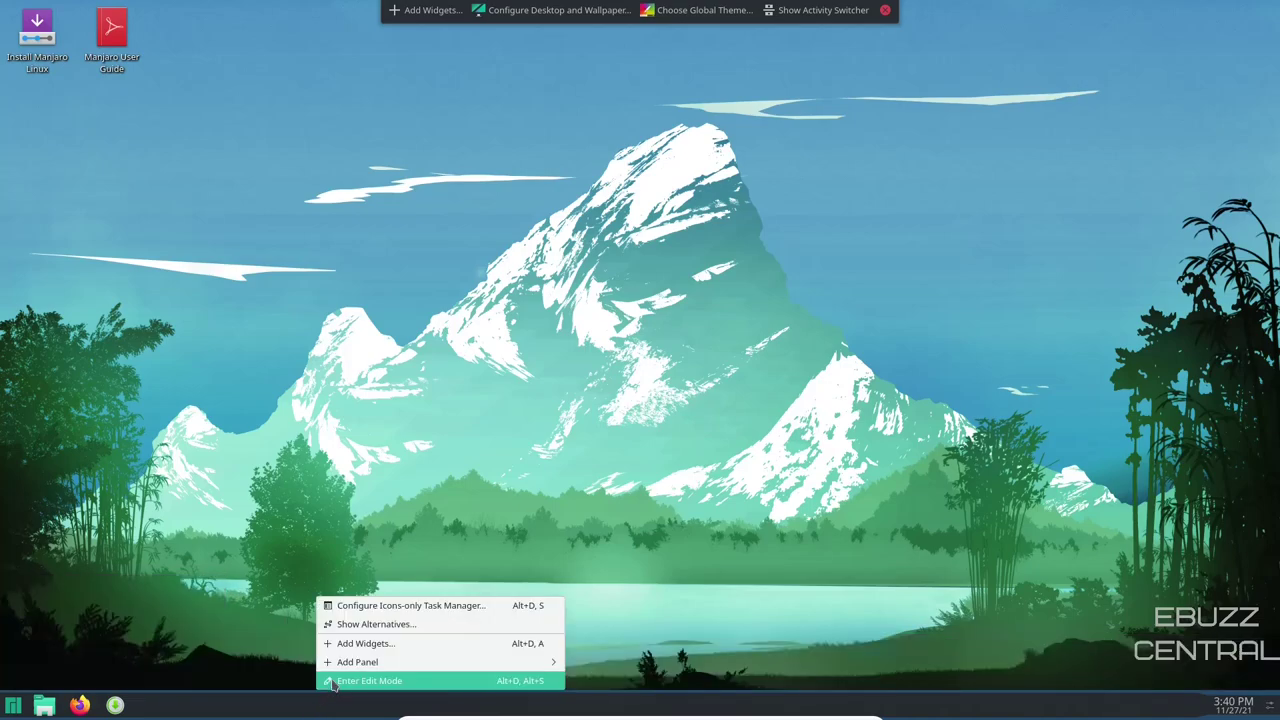
pyautogui.click(330, 680)
pyautogui.click(66, 651)
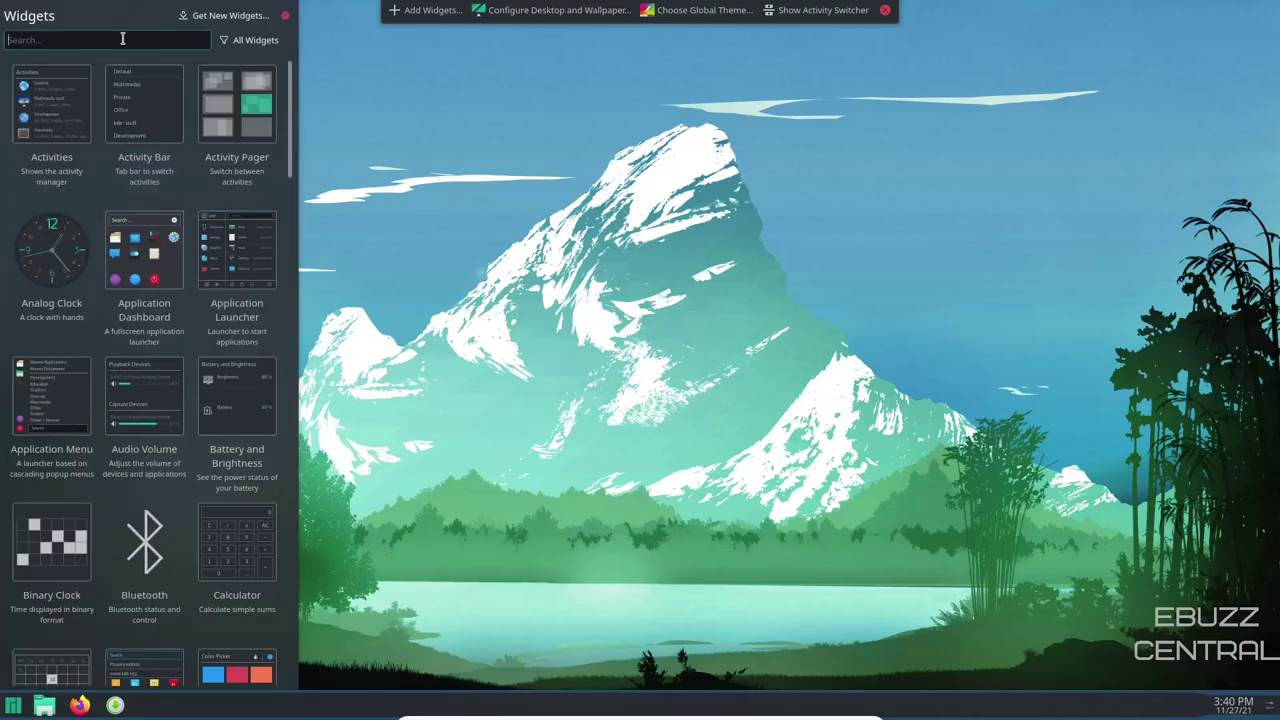
pyautogui.write('system tray')
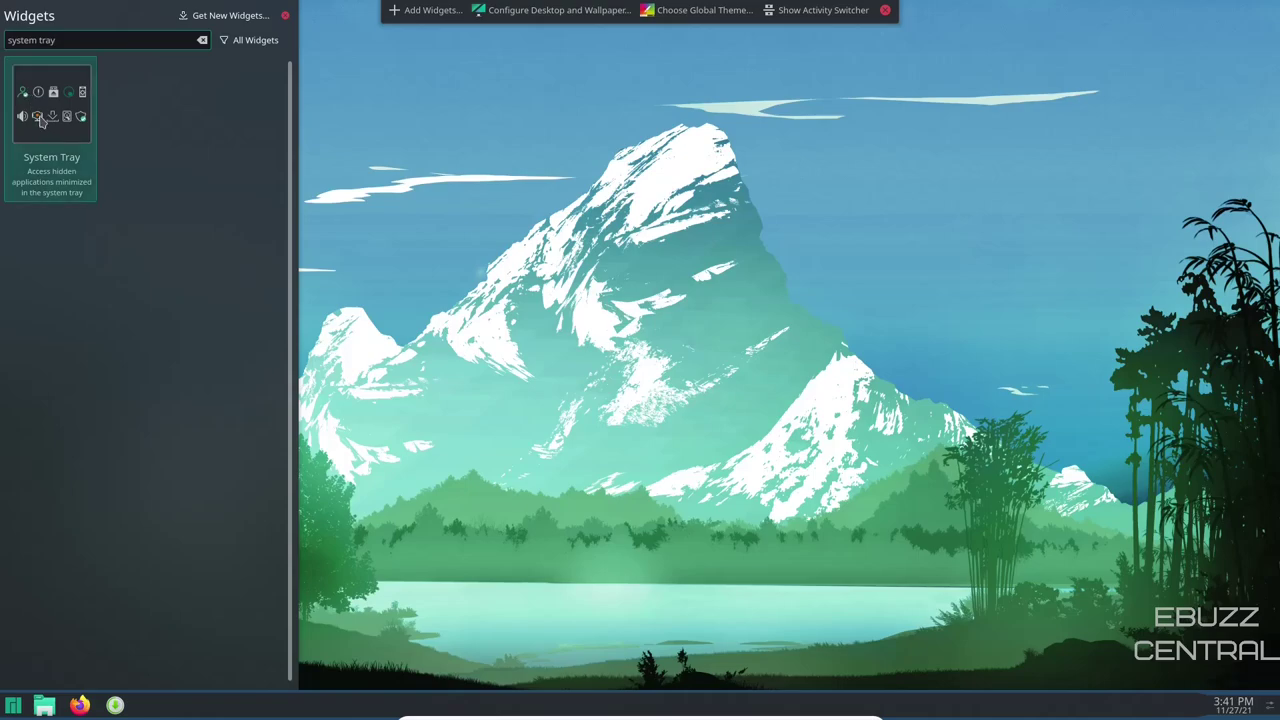
pyautogui.moveTo(40, 120); pyautogui.dragTo(1162, 705)
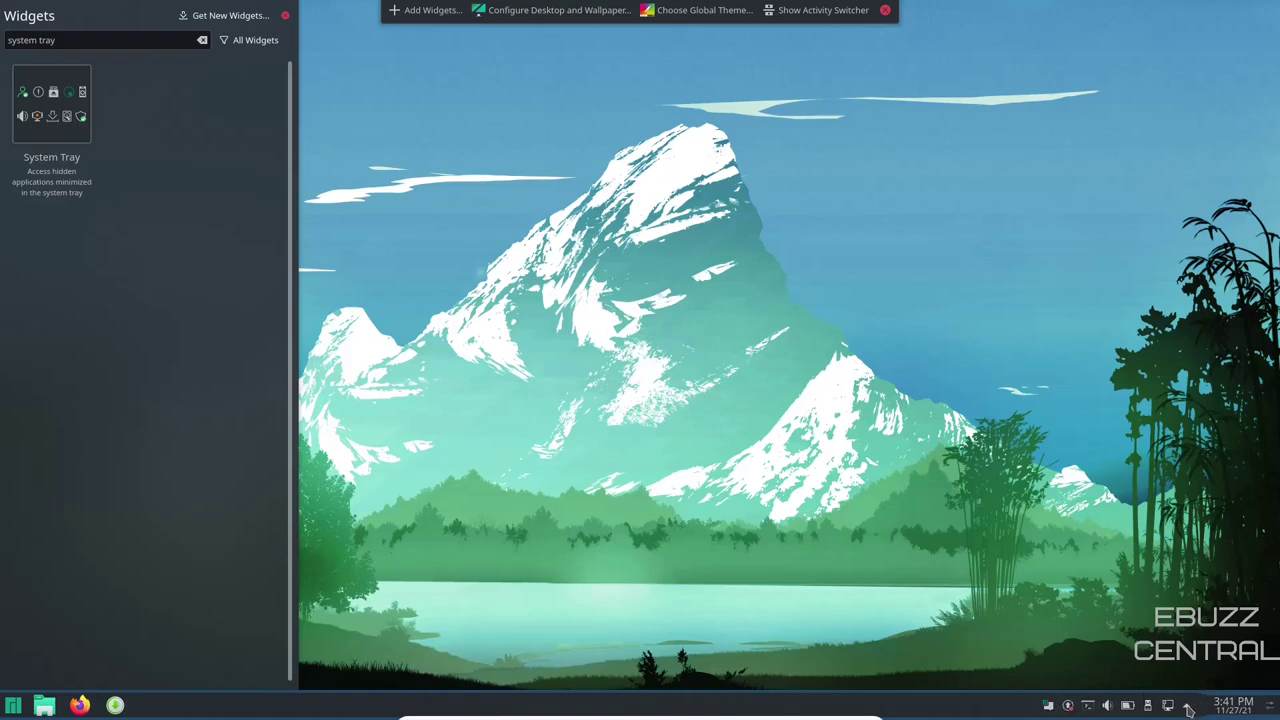
pyautogui.click(1188, 706)
pyautogui.click(1188, 706)
# Exit desktop editing, dismiss the Manjaro news notifier, and confirm it is gone from the tray
pyautogui.click(285, 15)
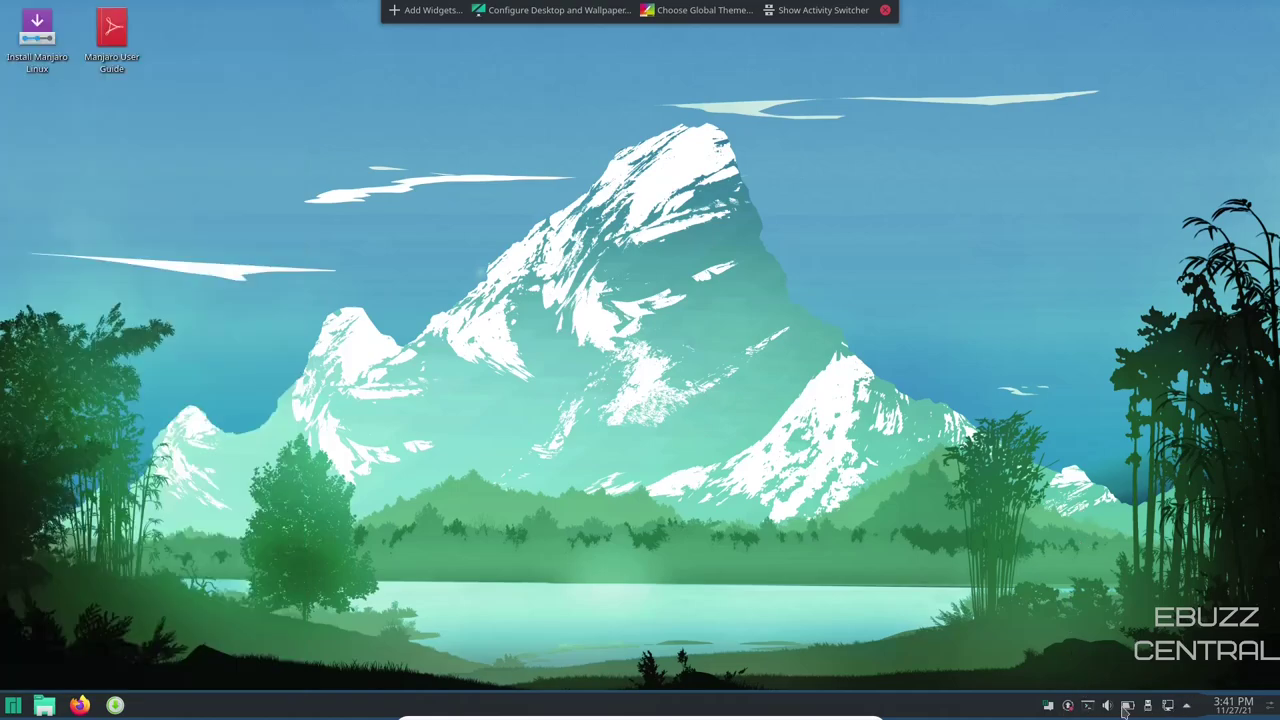
pyautogui.click(886, 11)
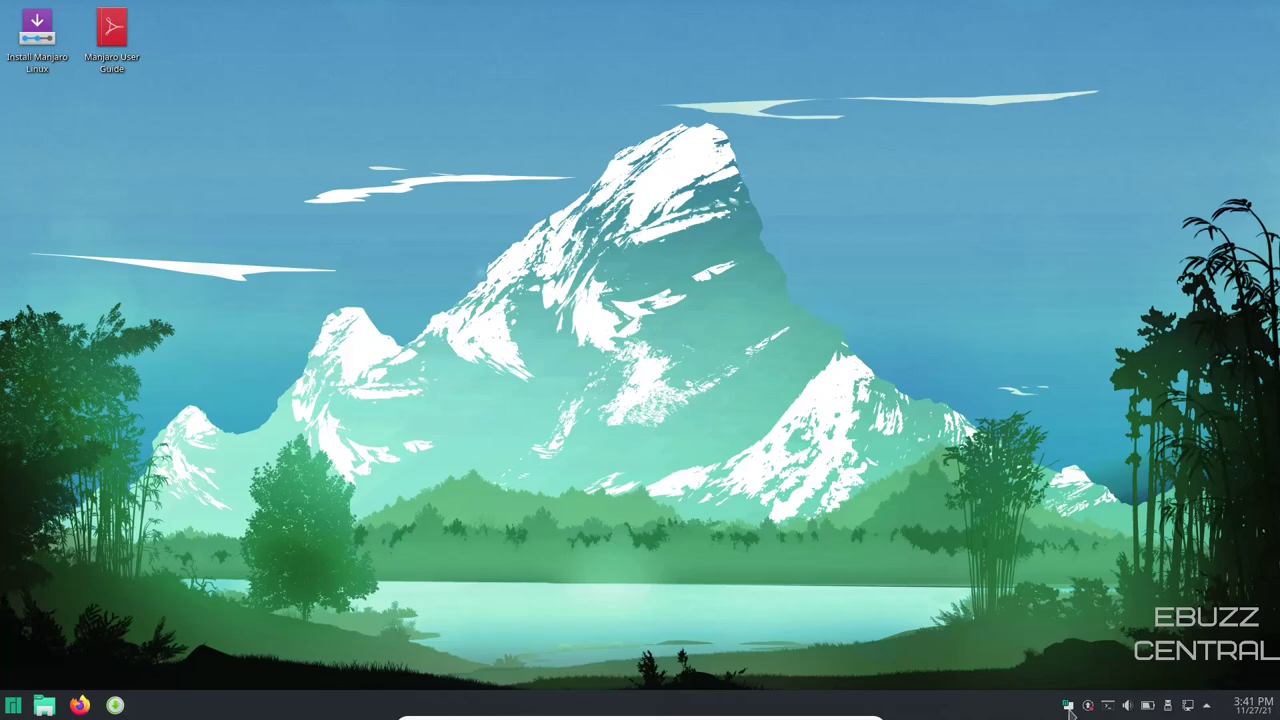
pyautogui.click(1068, 706)
pyautogui.click(1044, 700)
pyautogui.click(1208, 705)
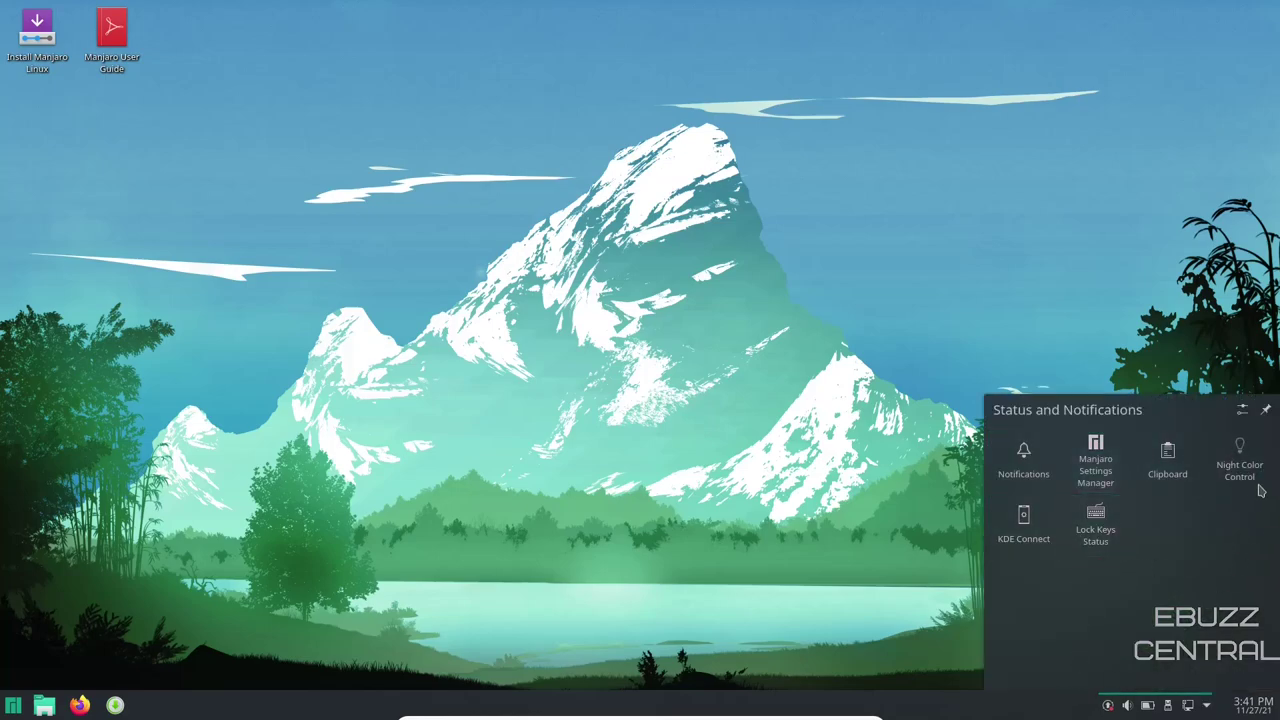
pyautogui.click(1207, 705)
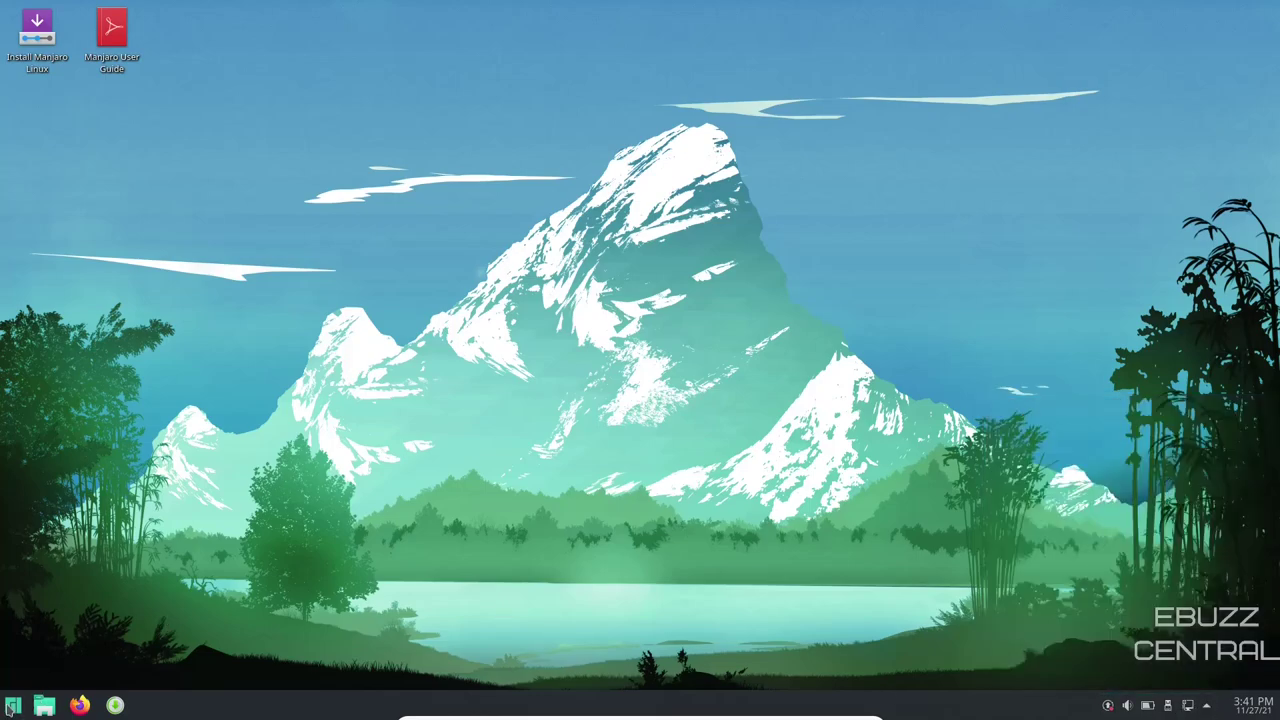
# Open System Settings' Autostart page and delete the Yakuake and matray entries
pyautogui.click(11, 706)
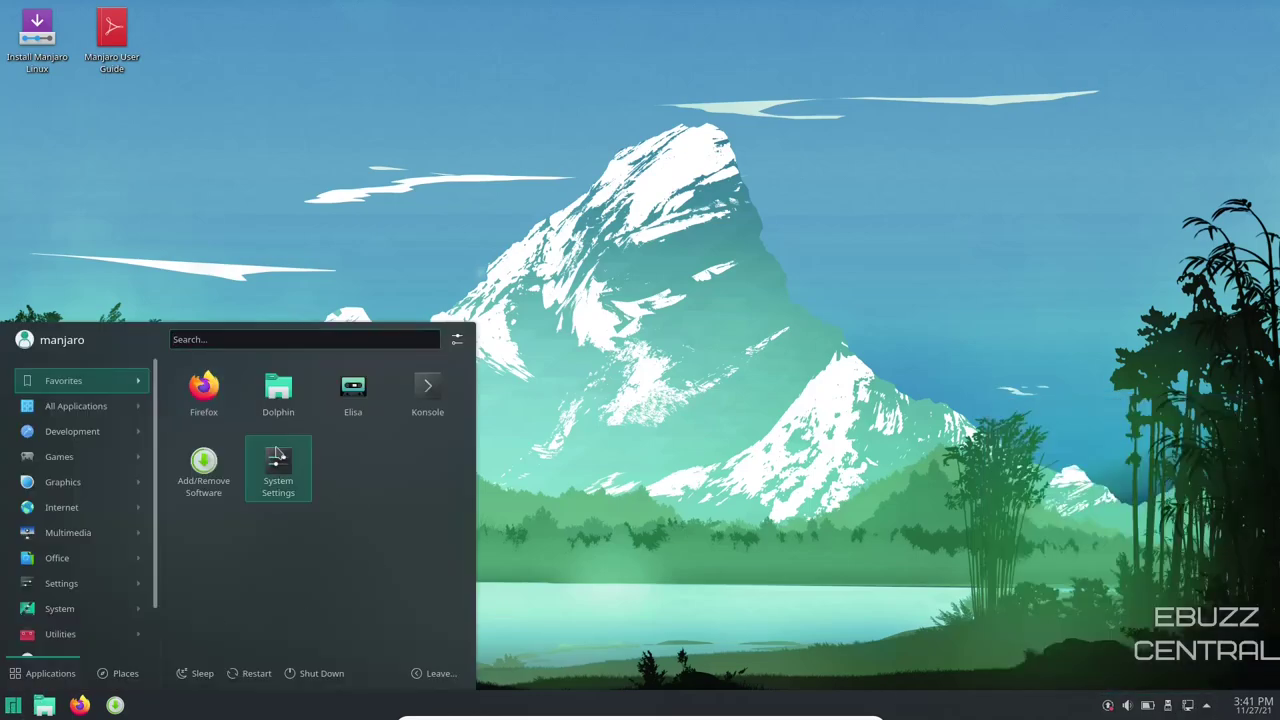
pyautogui.click(278, 462)
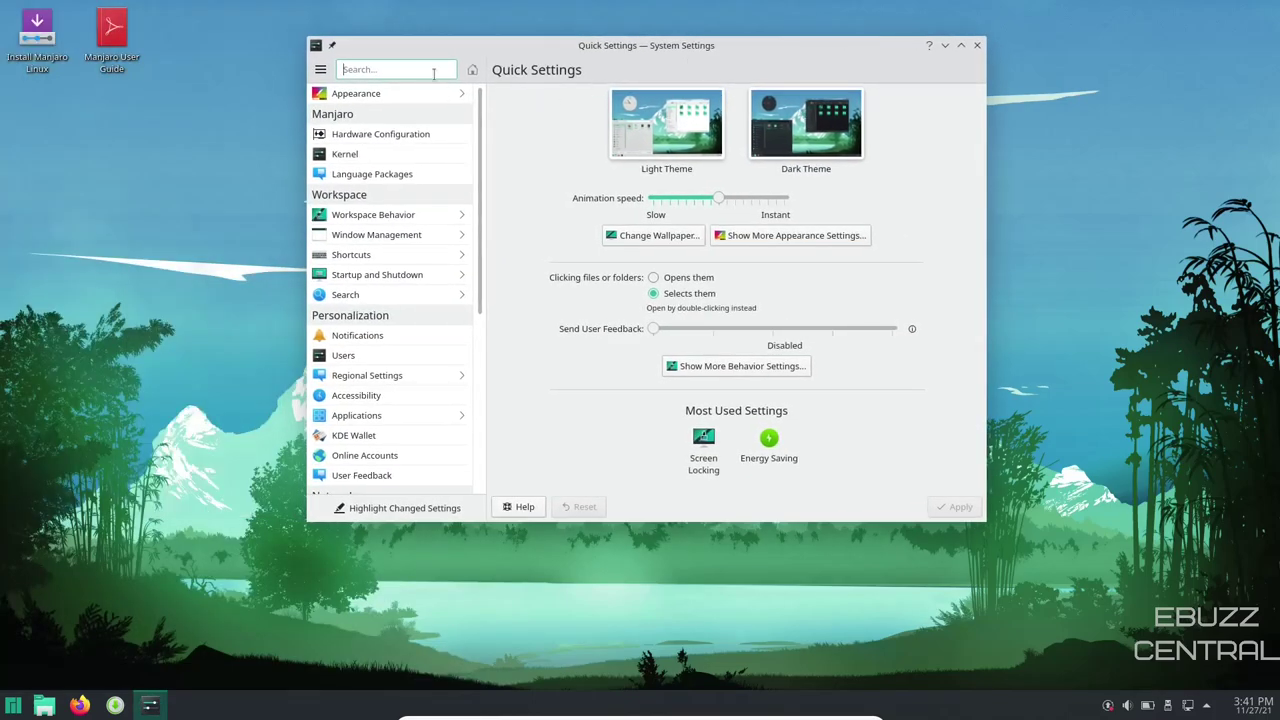
pyautogui.write('autostary')
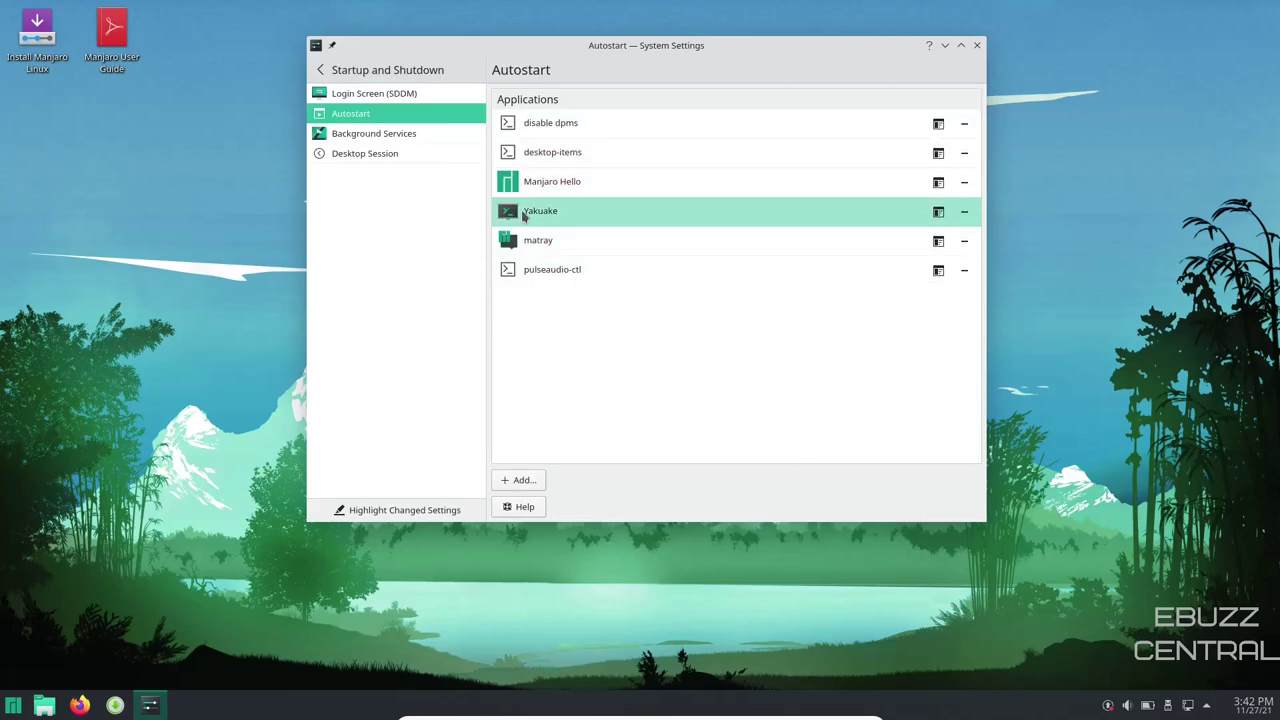
pyautogui.click(965, 213)
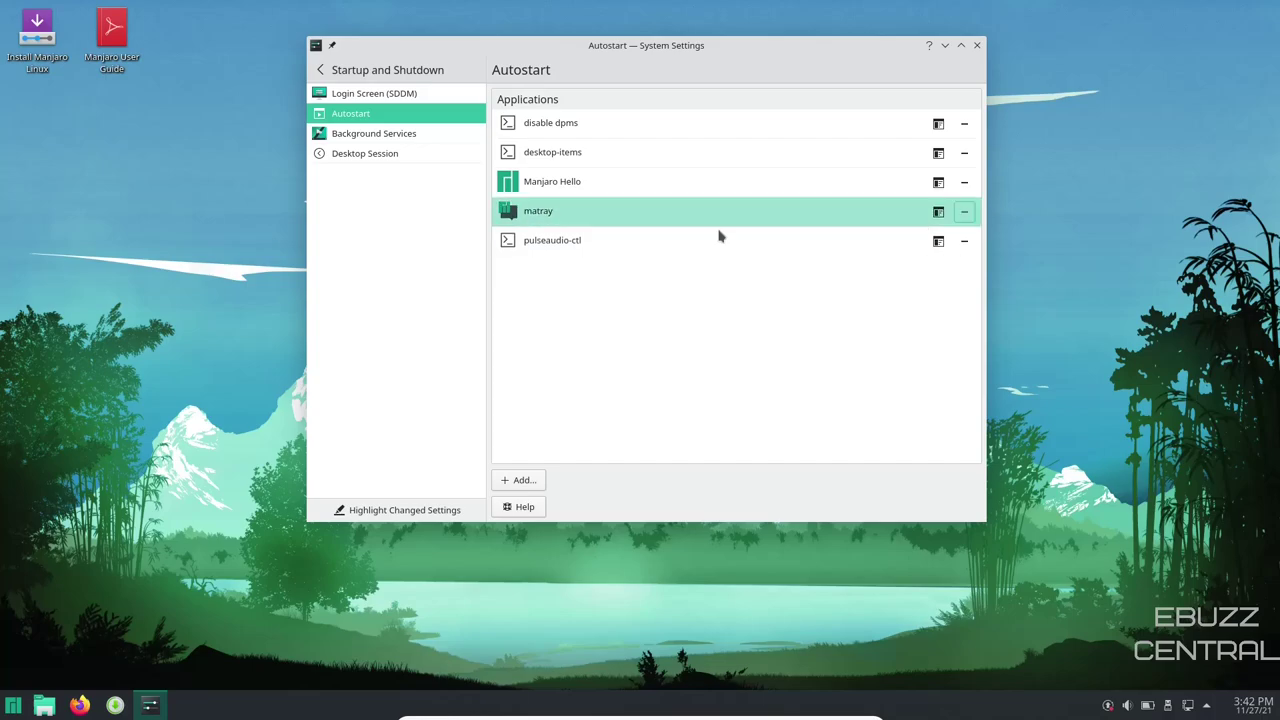
pyautogui.click(965, 211)
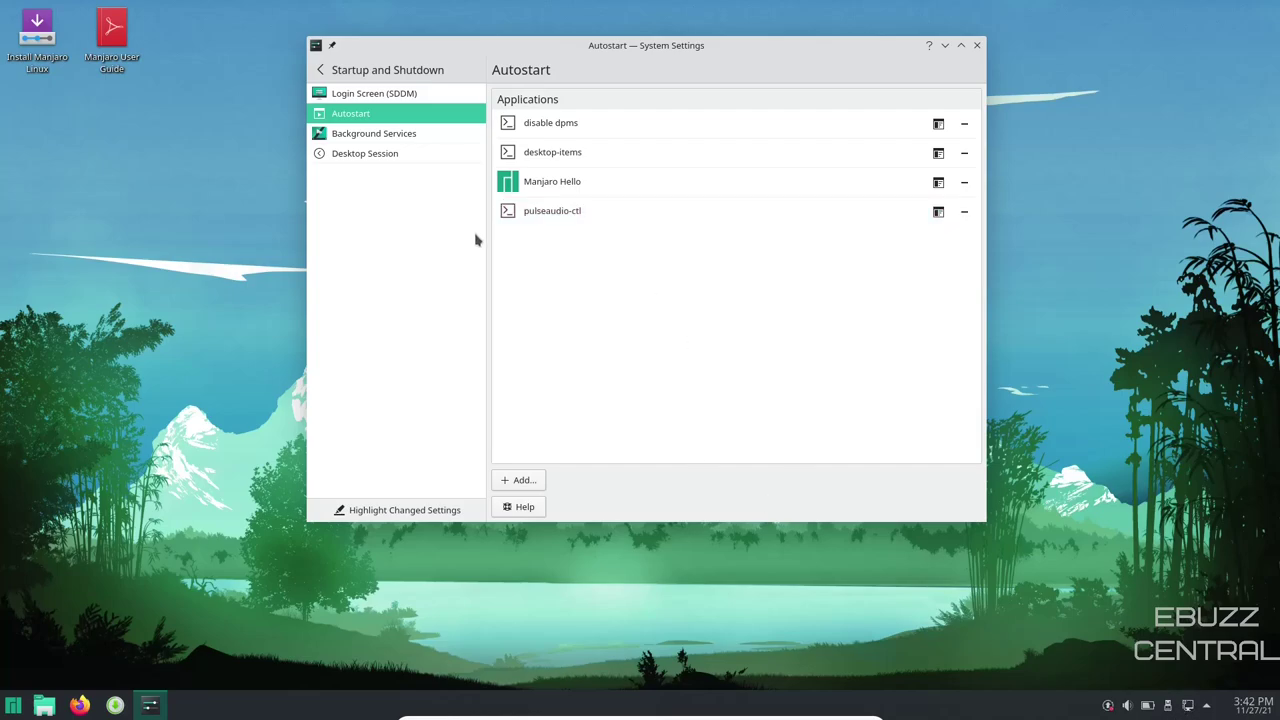
pyautogui.click(14, 705)
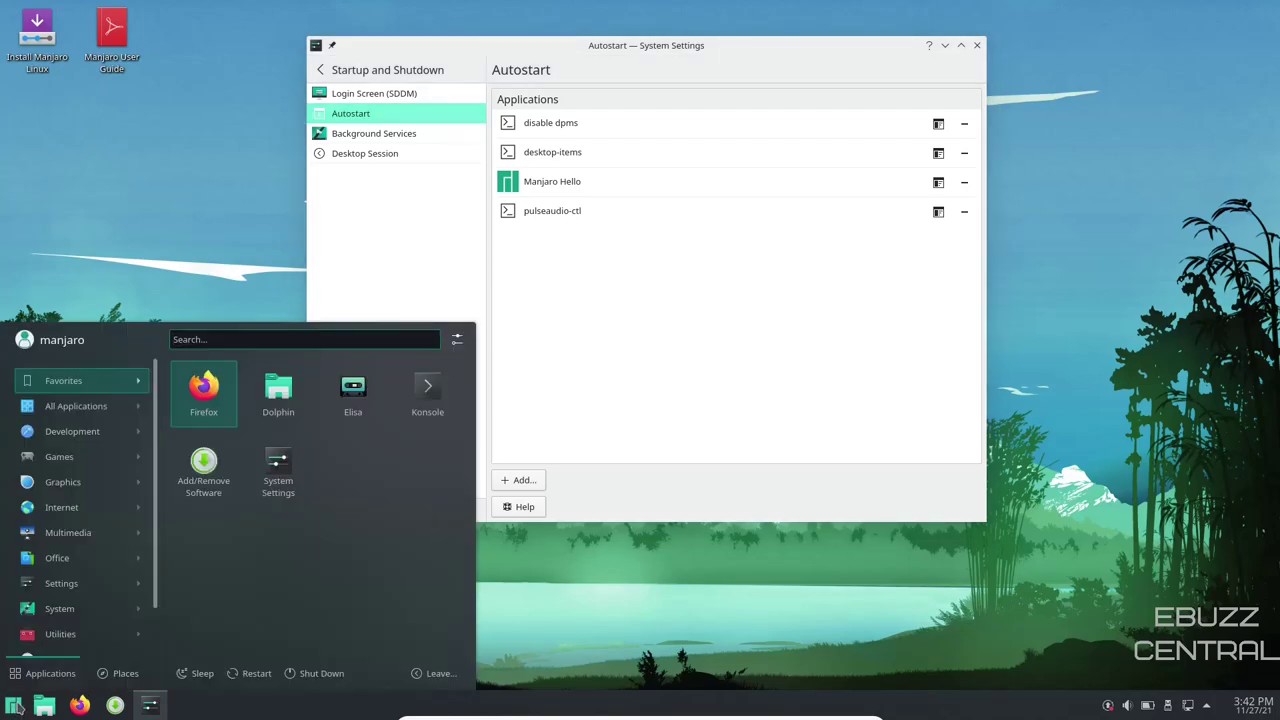
# Launch Add/Remove Software and uninstall the matray package
pyautogui.click(199, 448)
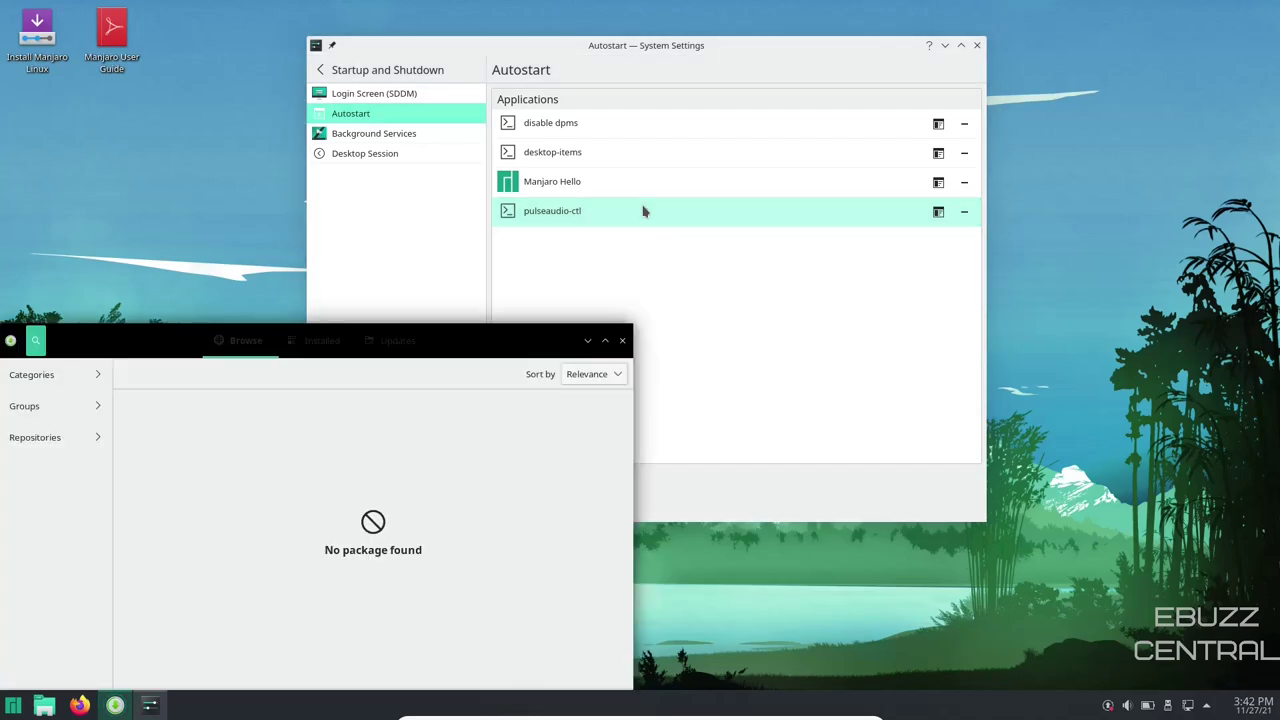
pyautogui.moveTo(456, 346); pyautogui.dragTo(808, 129)
pyautogui.click(387, 125)
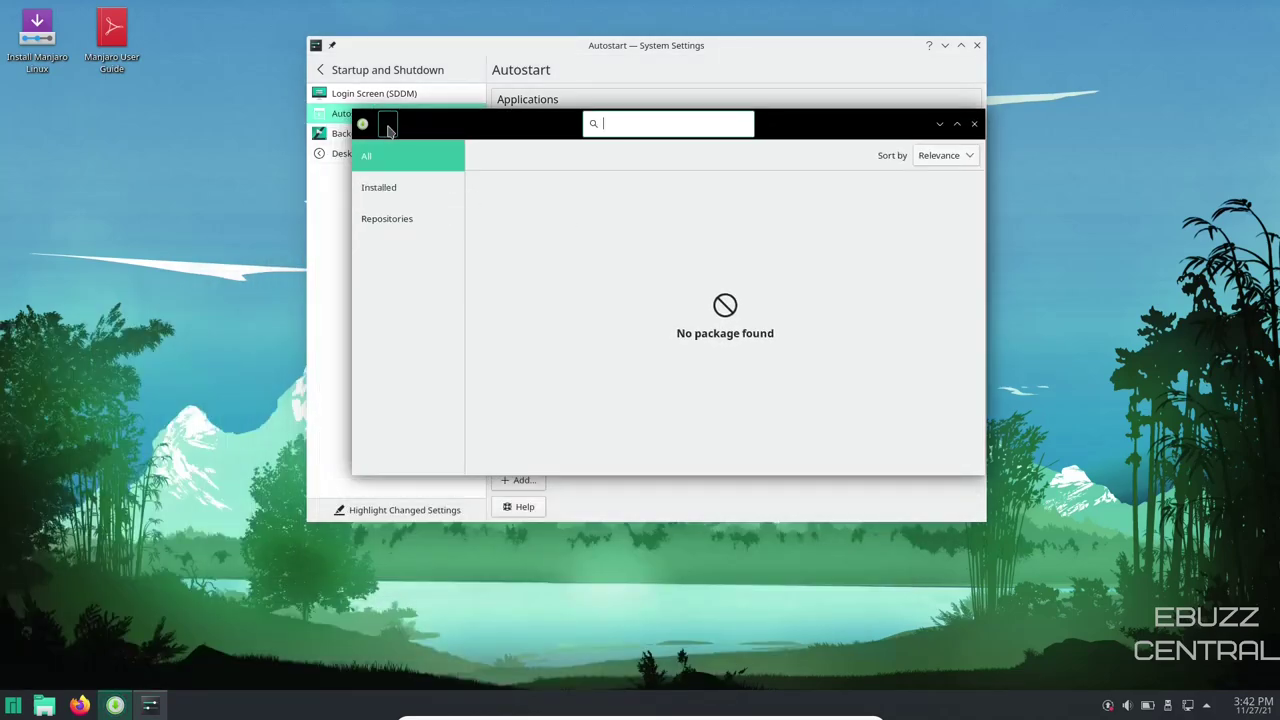
pyautogui.write('matray')
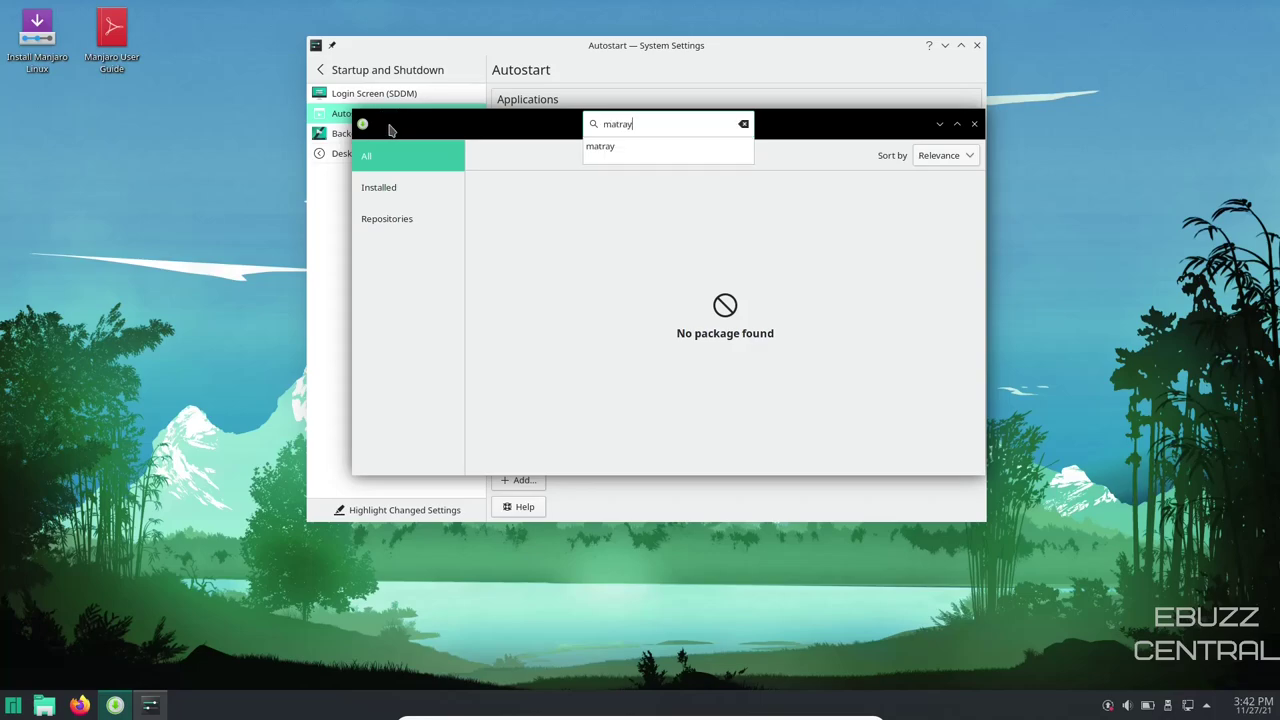
pyautogui.press('Return')
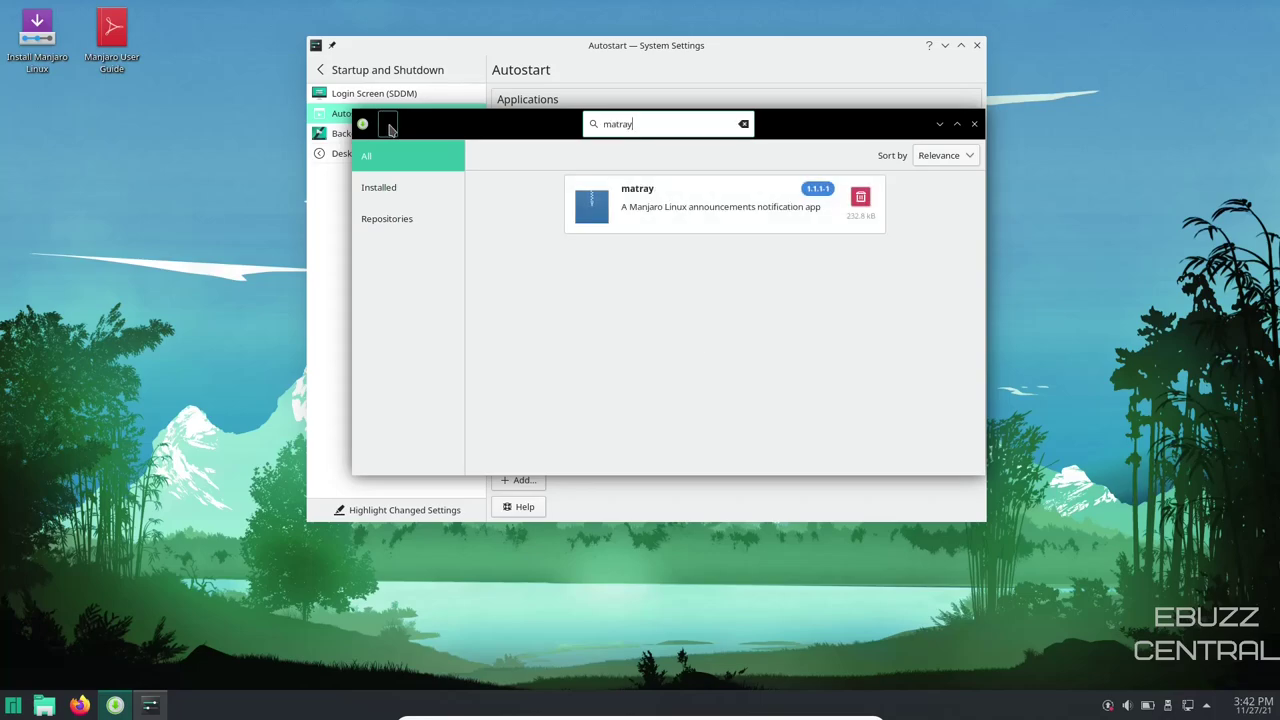
pyautogui.click(862, 198)
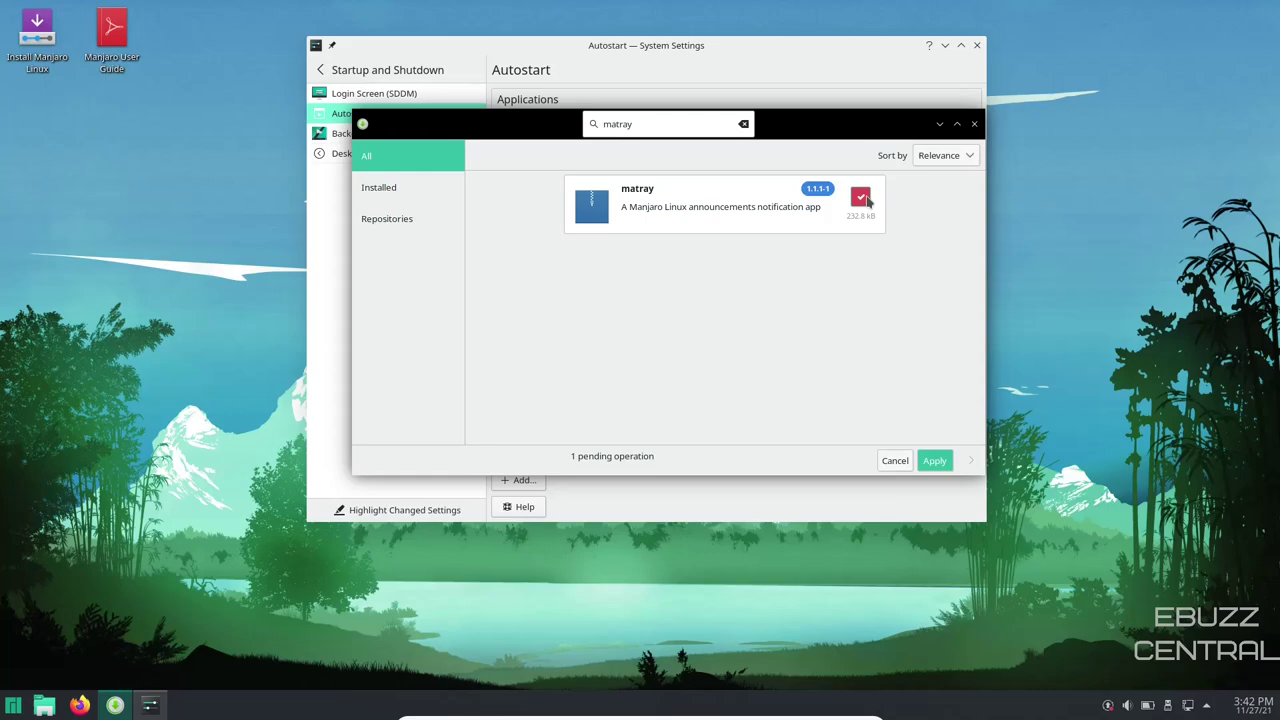
pyautogui.click(935, 460)
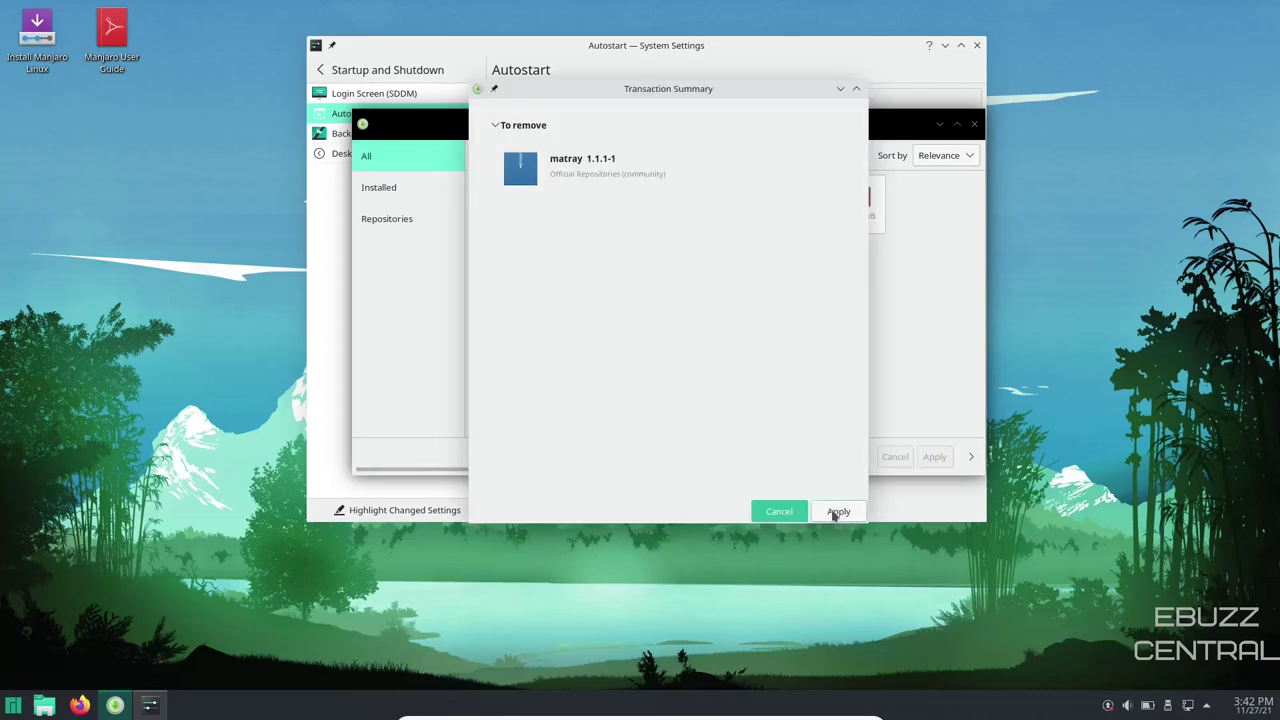
pyautogui.click(837, 511)
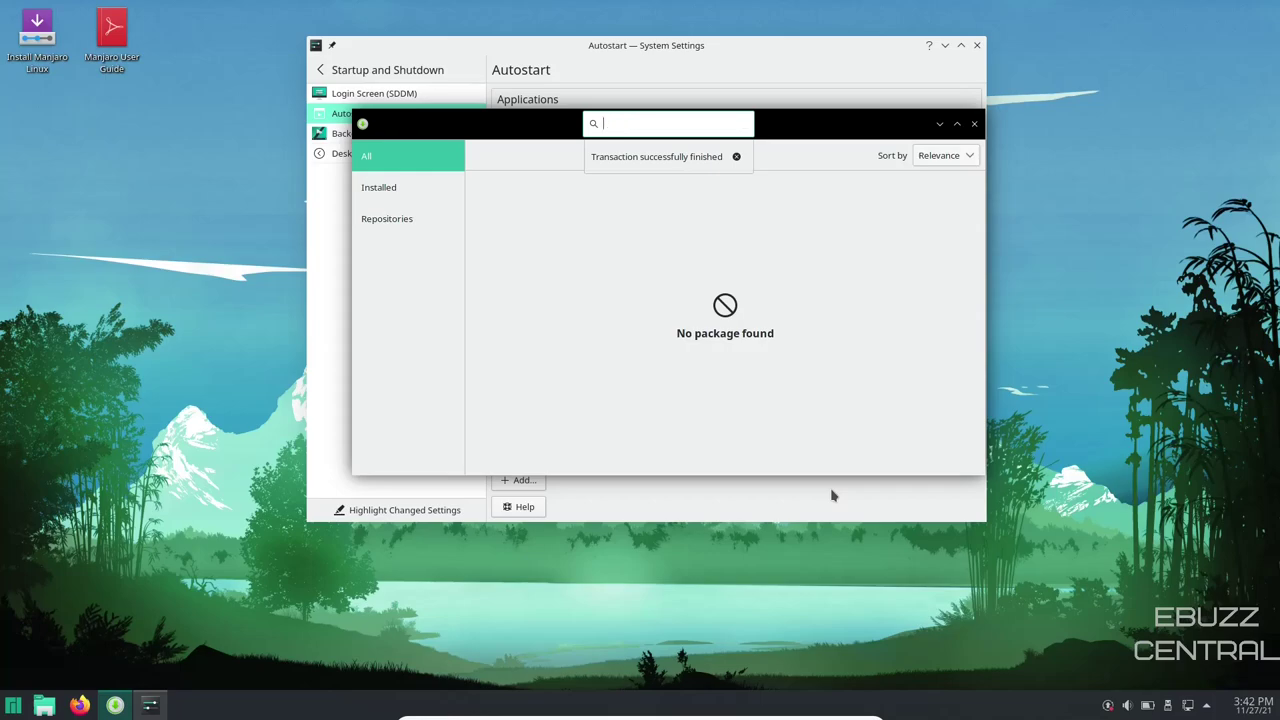
# Search for yakuake, uninstall it, and close Pamac
pyautogui.write('yakuake')
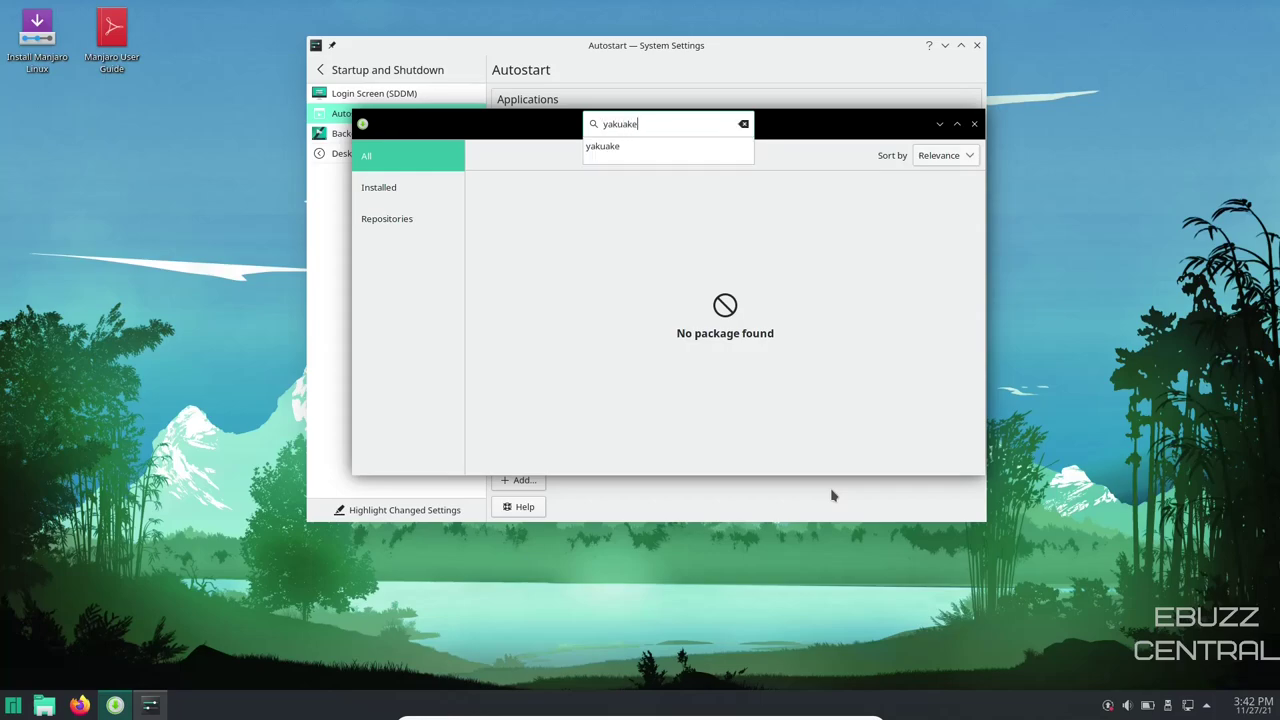
pyautogui.press('Return')
pyautogui.click(860, 200)
pyautogui.click(935, 462)
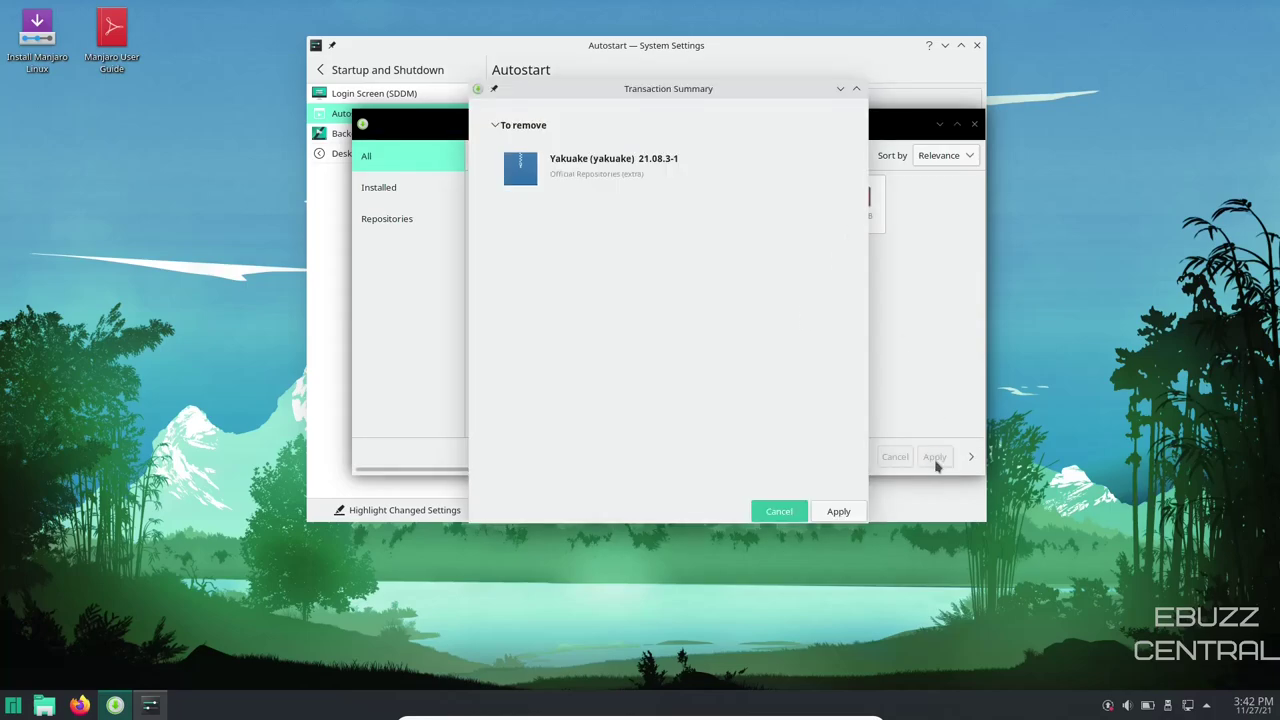
pyautogui.click(838, 512)
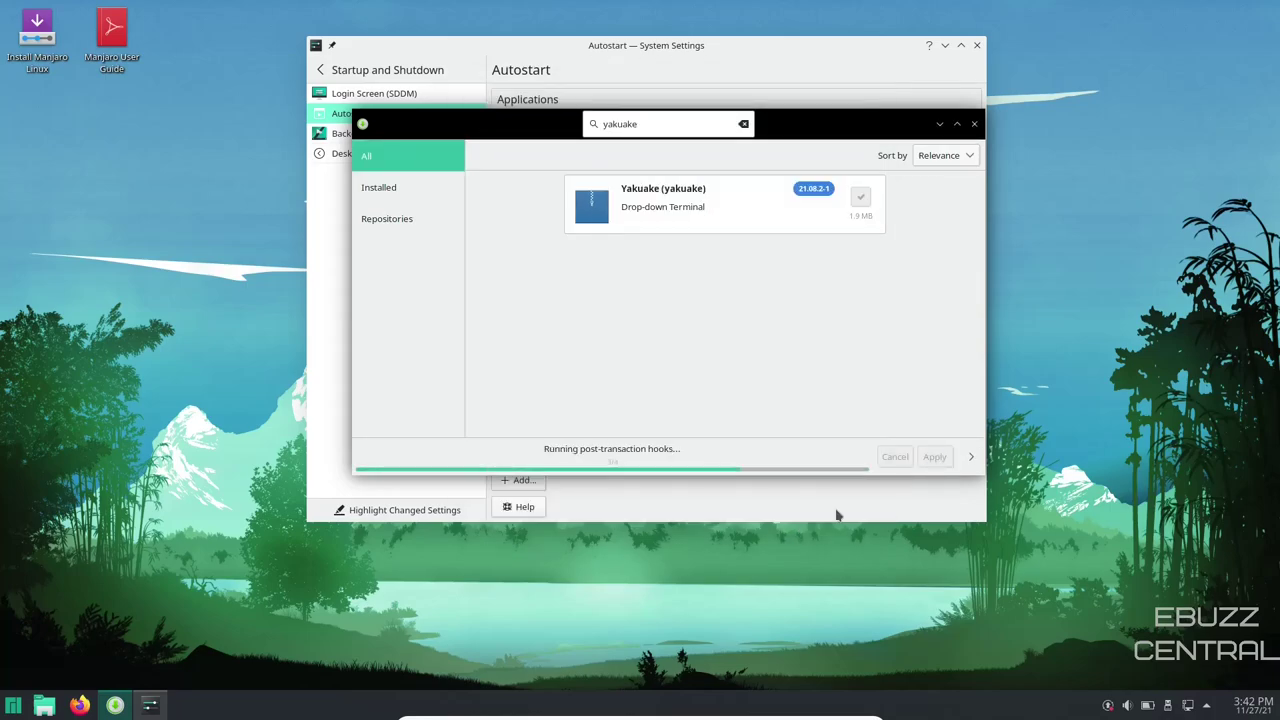
pyautogui.click(974, 124)
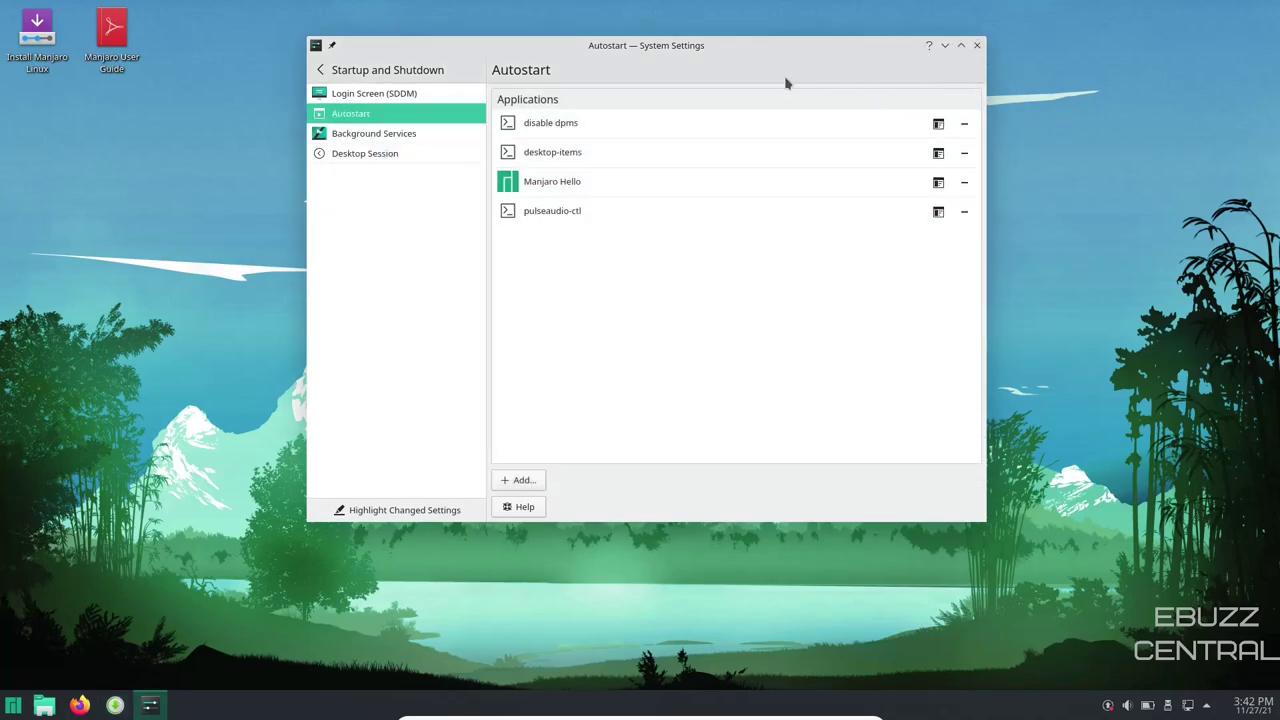
# Quit System Settings with Ctrl+Q and check the tray's hidden entries
pyautogui.hotkey('ctrl', 'q')
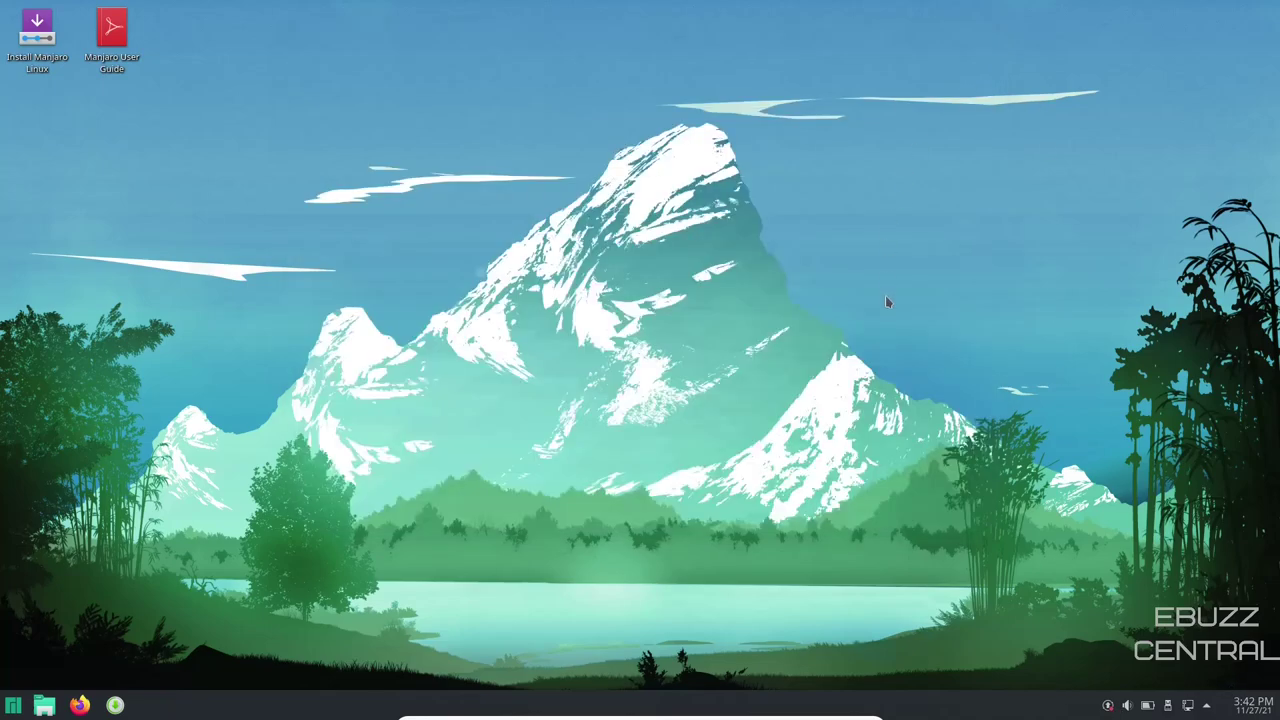
pyautogui.moveTo(1150, 712)
pyautogui.click(1209, 708)
pyautogui.click(1208, 709)
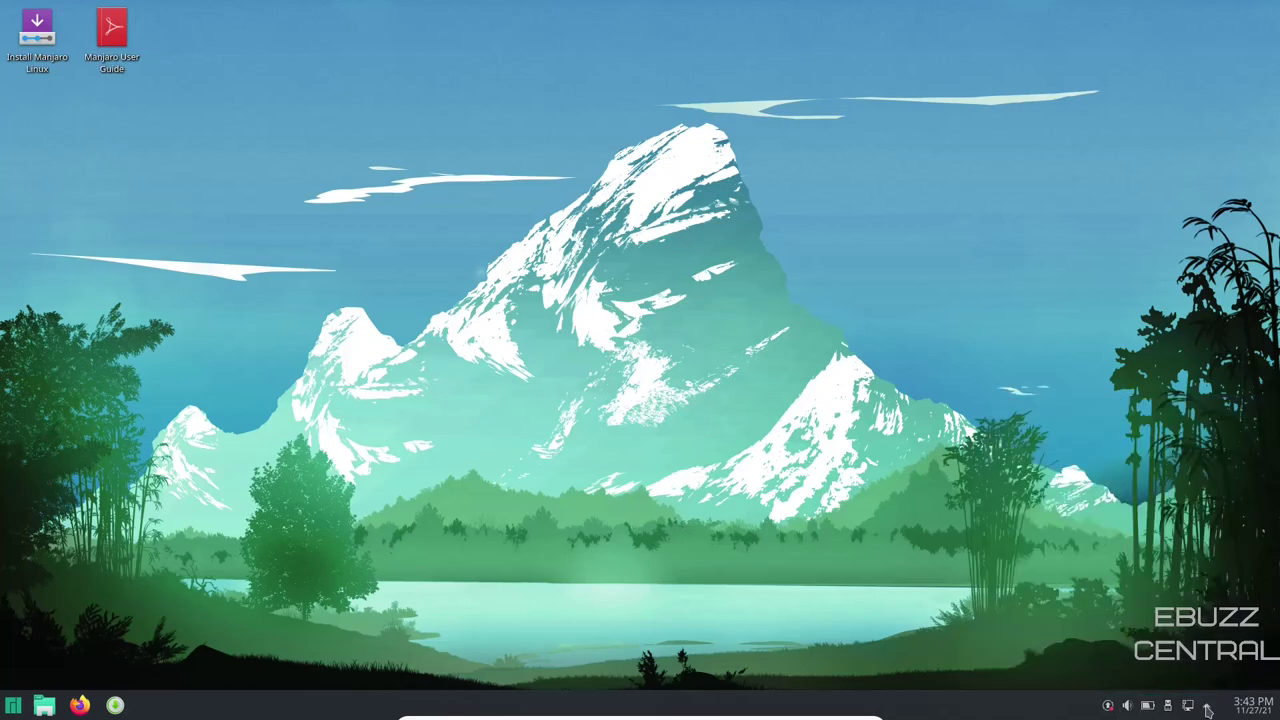
# Open the System Tray's configuration window from panel edit mode
pyautogui.rightClick(958, 706)
pyautogui.click(990, 688)
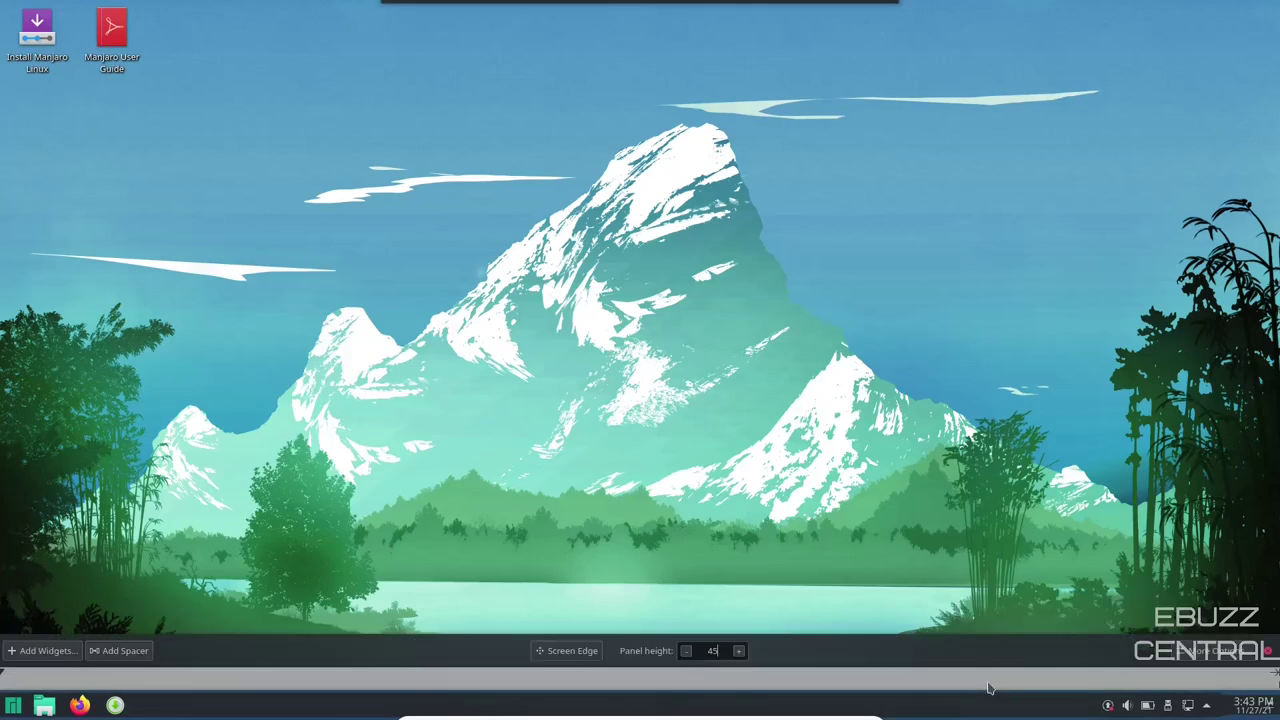
pyautogui.moveTo(1140, 700)
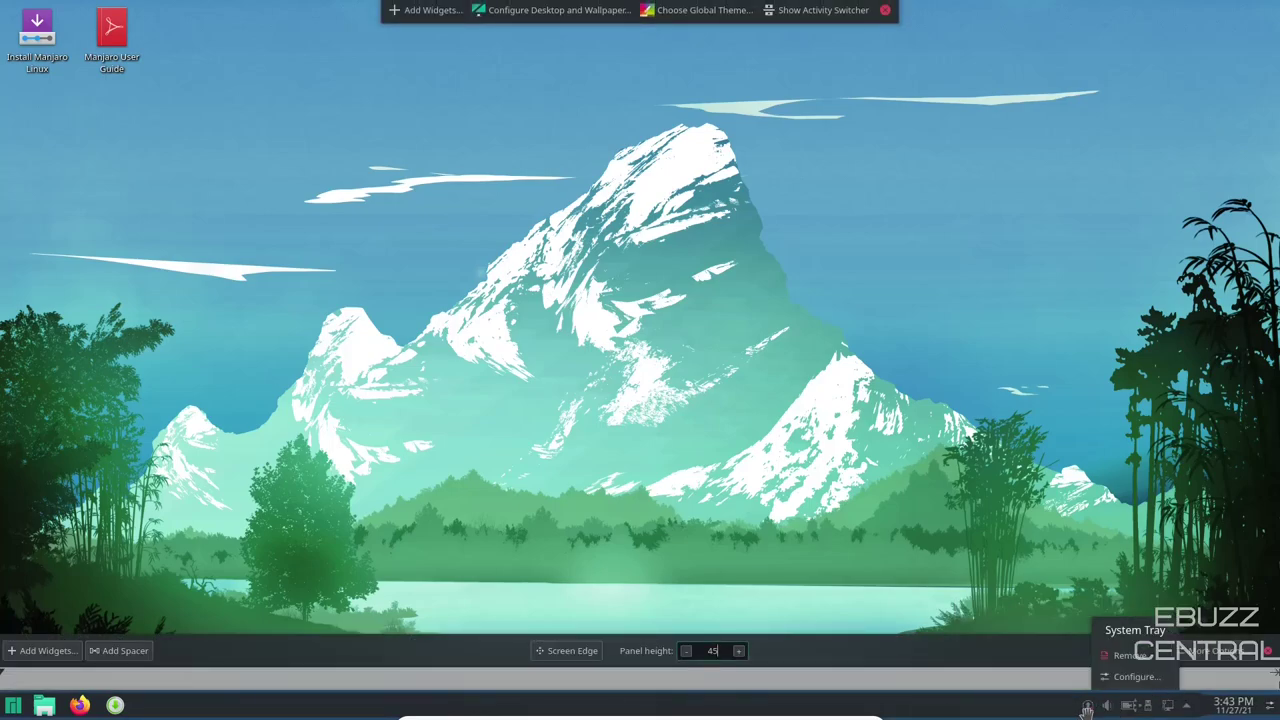
pyautogui.click(1134, 677)
# Center the System Tray settings window, show its Entries page, and maximize it
pyautogui.moveTo(332, 18); pyautogui.dragTo(670, 100)
pyautogui.click(378, 173)
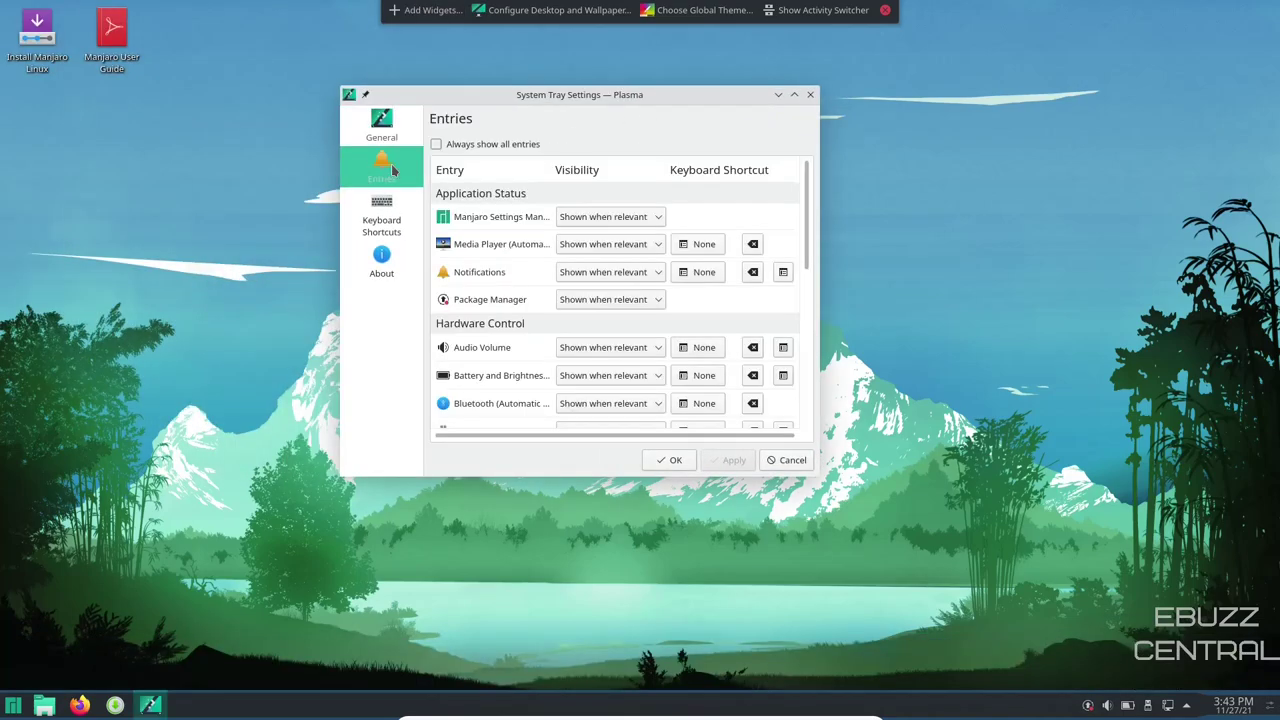
pyautogui.click(794, 95)
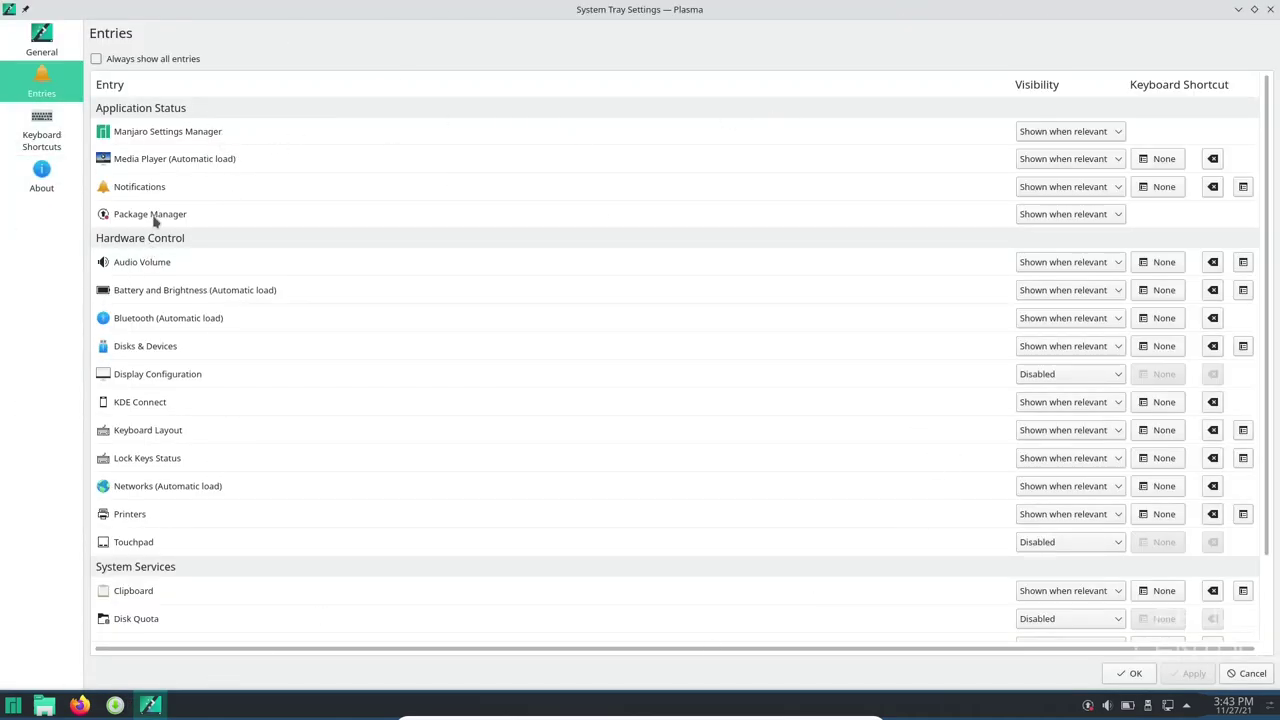
# Apply Package Manager as Always hidden, then restore it to Shown when relevant
pyautogui.moveTo(1090, 708)
pyautogui.click(1119, 216)
pyautogui.click(1023, 232)
pyautogui.click(1122, 218)
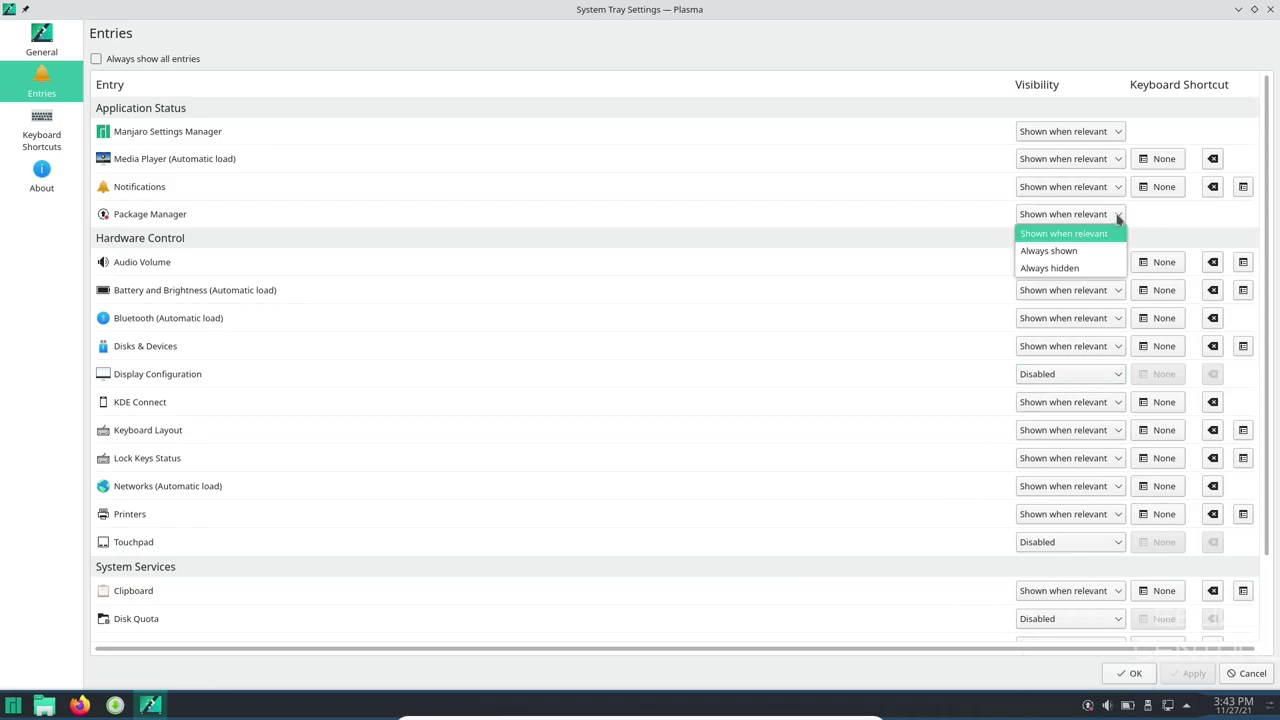
pyautogui.click(1075, 268)
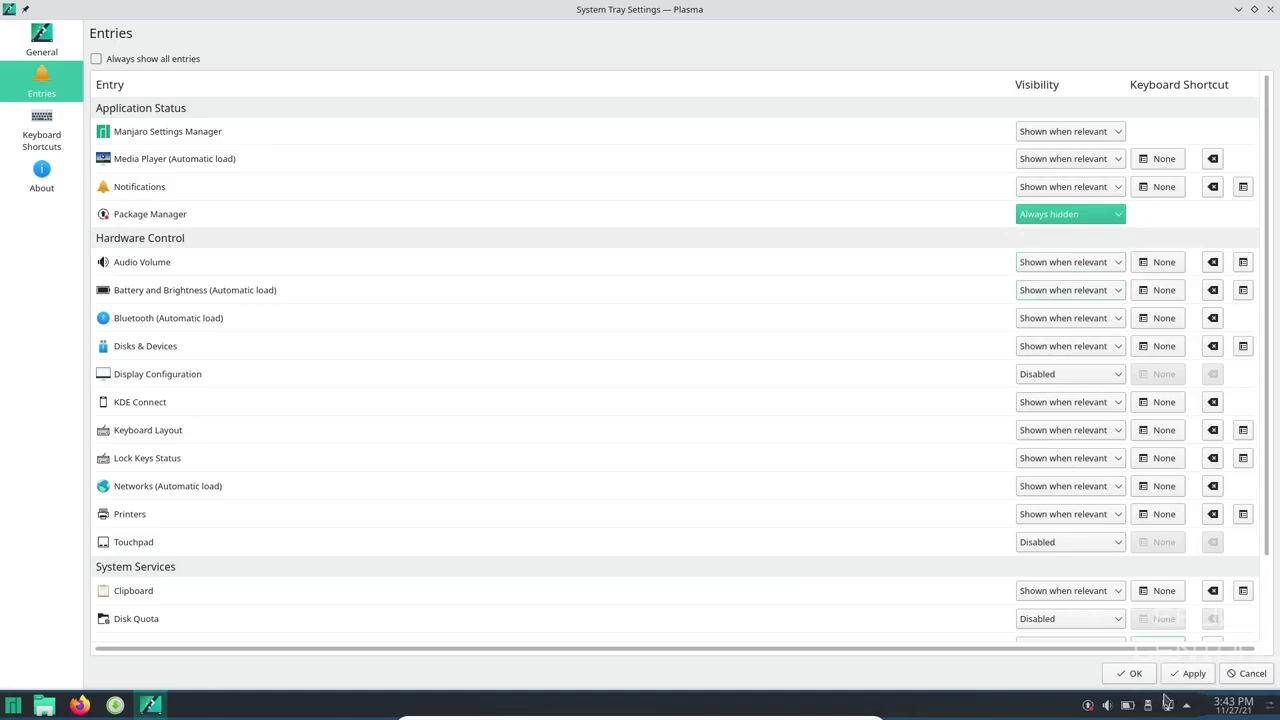
pyautogui.click(1207, 678)
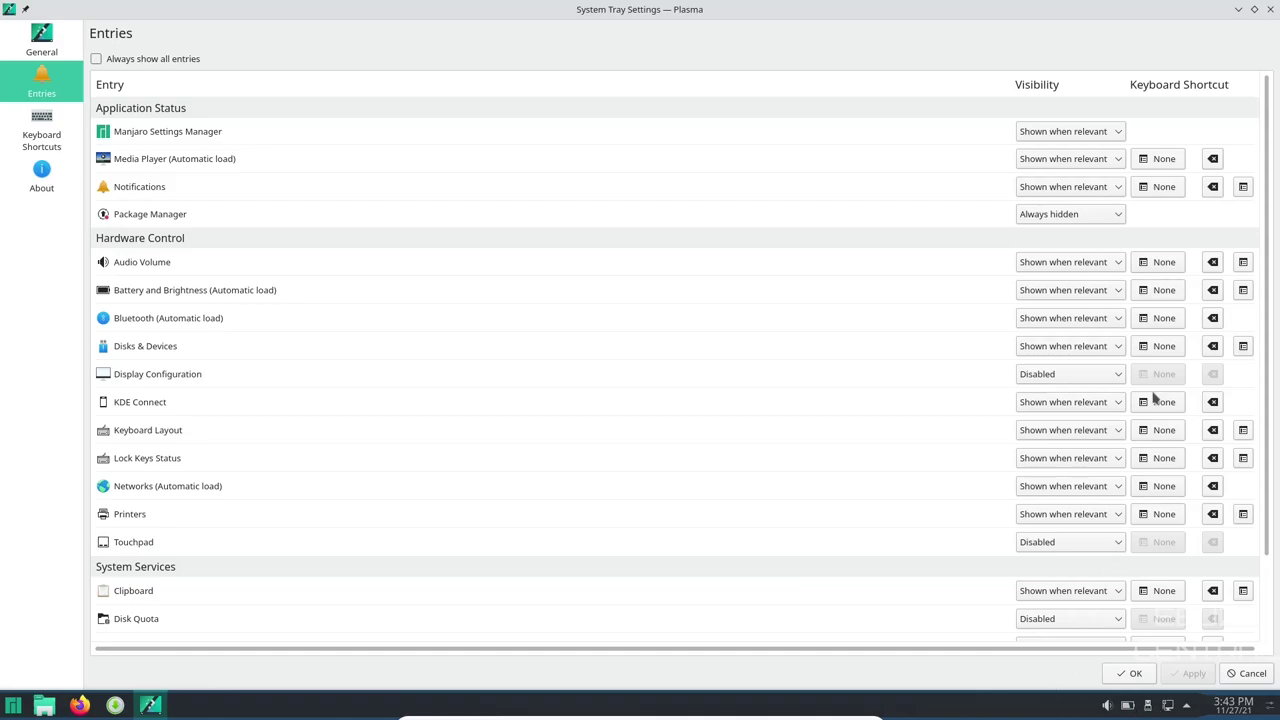
pyautogui.click(1120, 216)
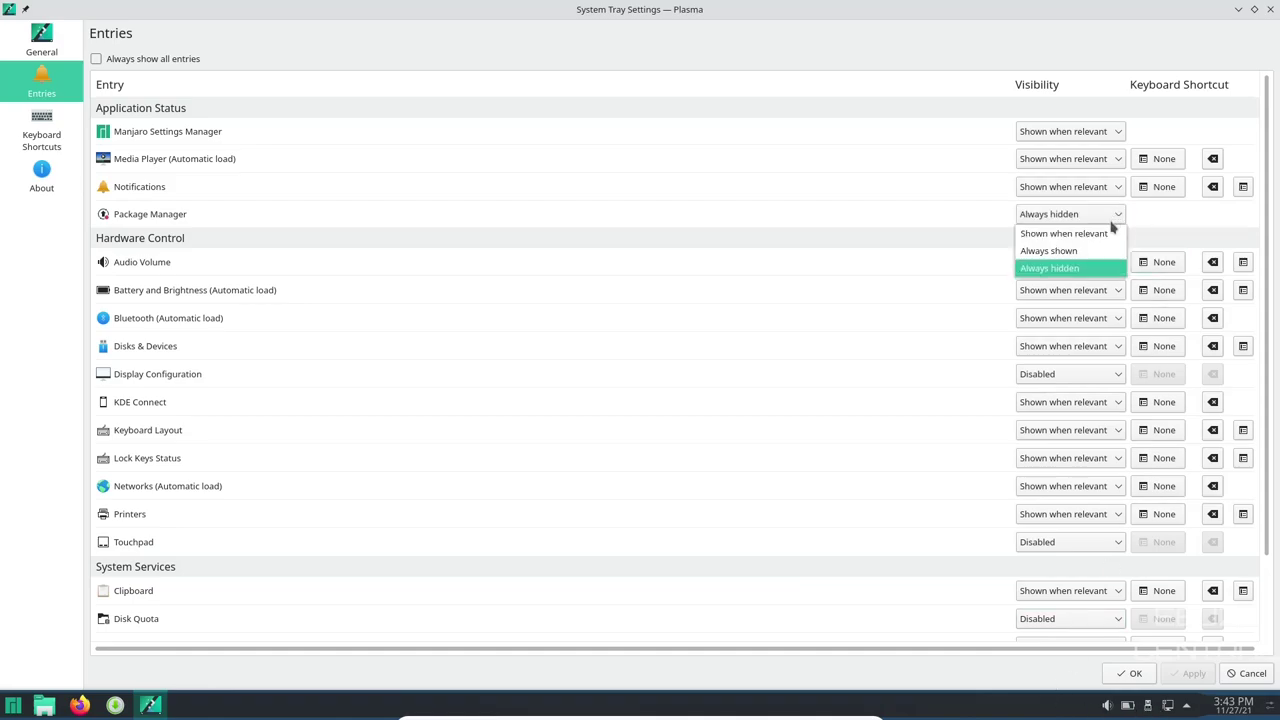
pyautogui.click(1092, 234)
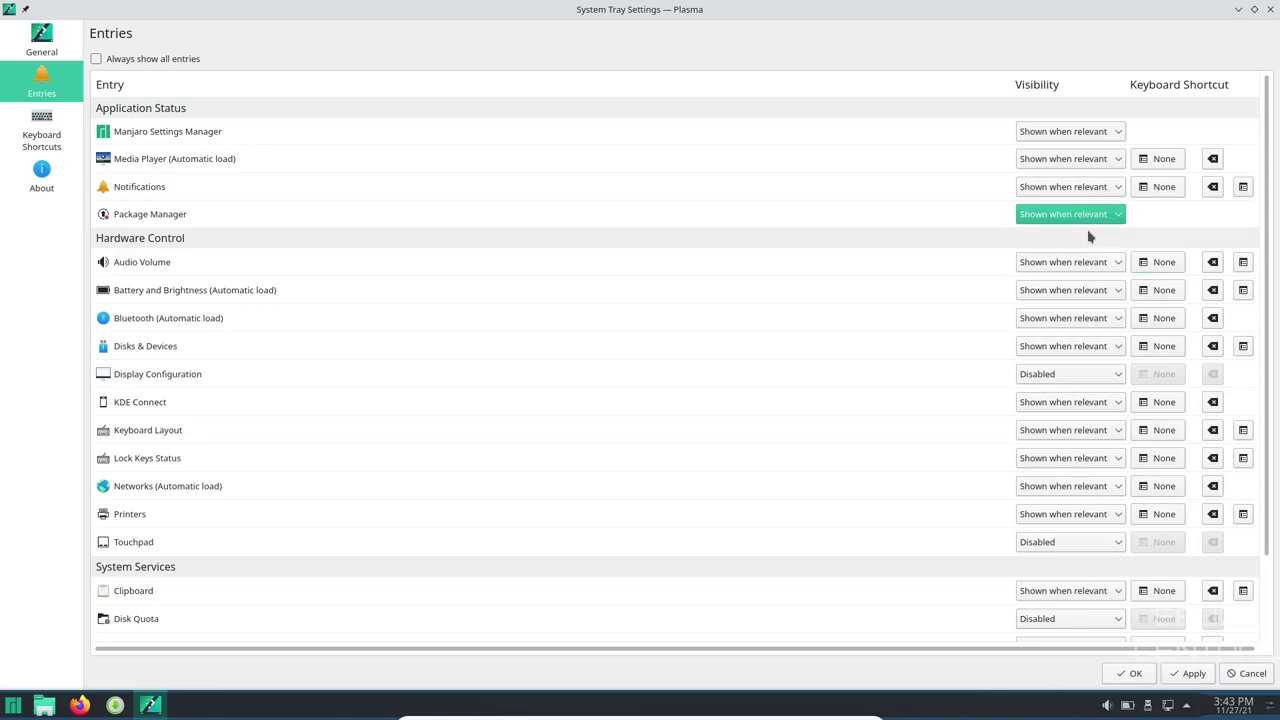
pyautogui.click(1190, 673)
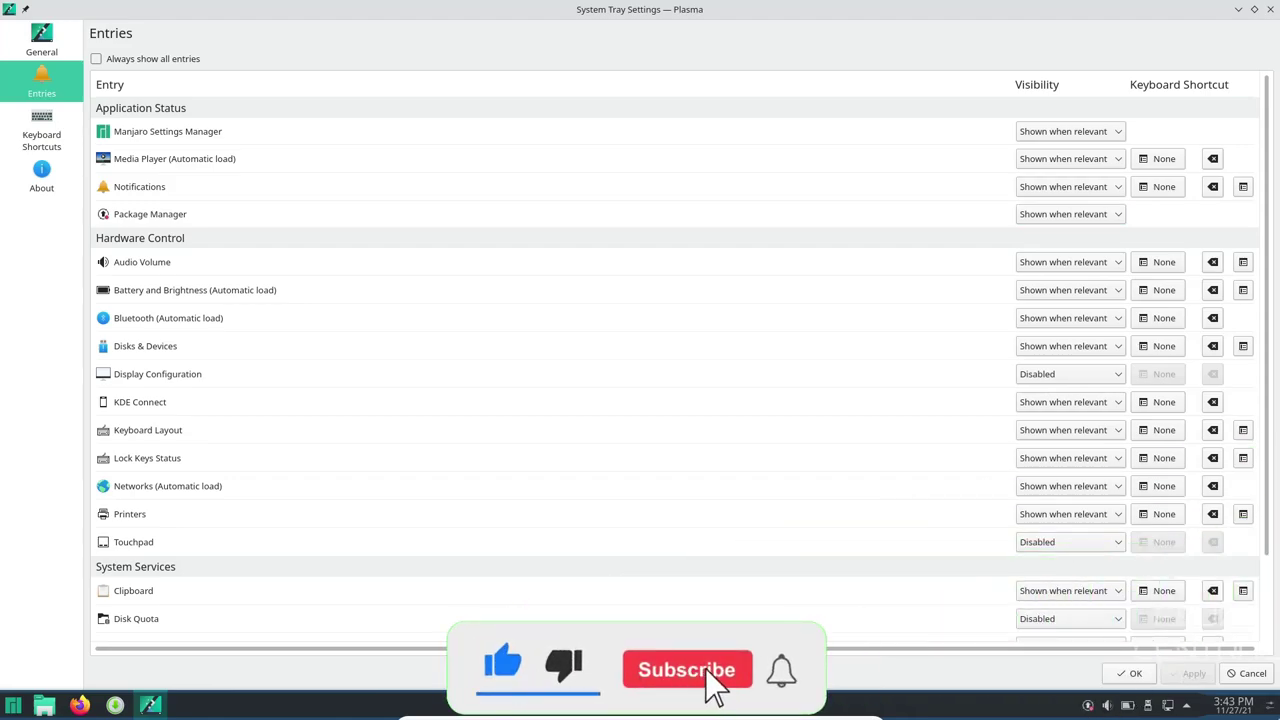
# Hide Night Color Control from the tray, apply, and review the hidden entries
pyautogui.click(1186, 707)
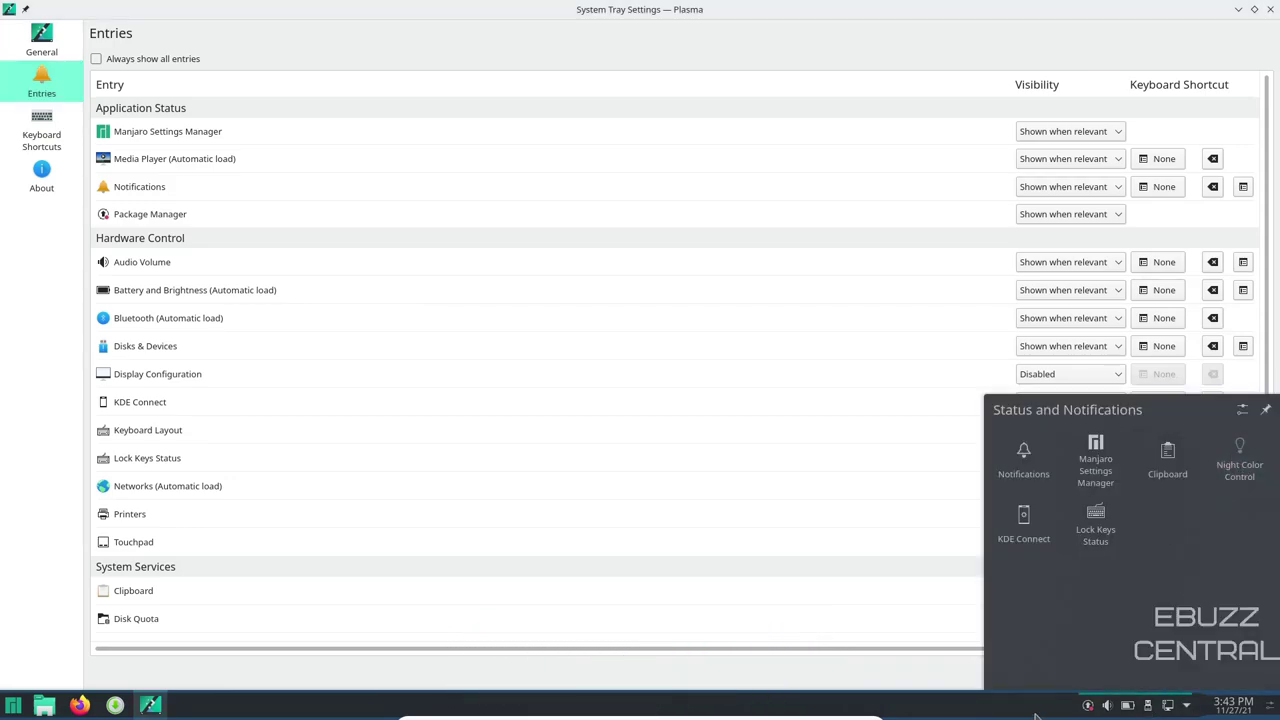
pyautogui.scroll(-2, 300, 550)
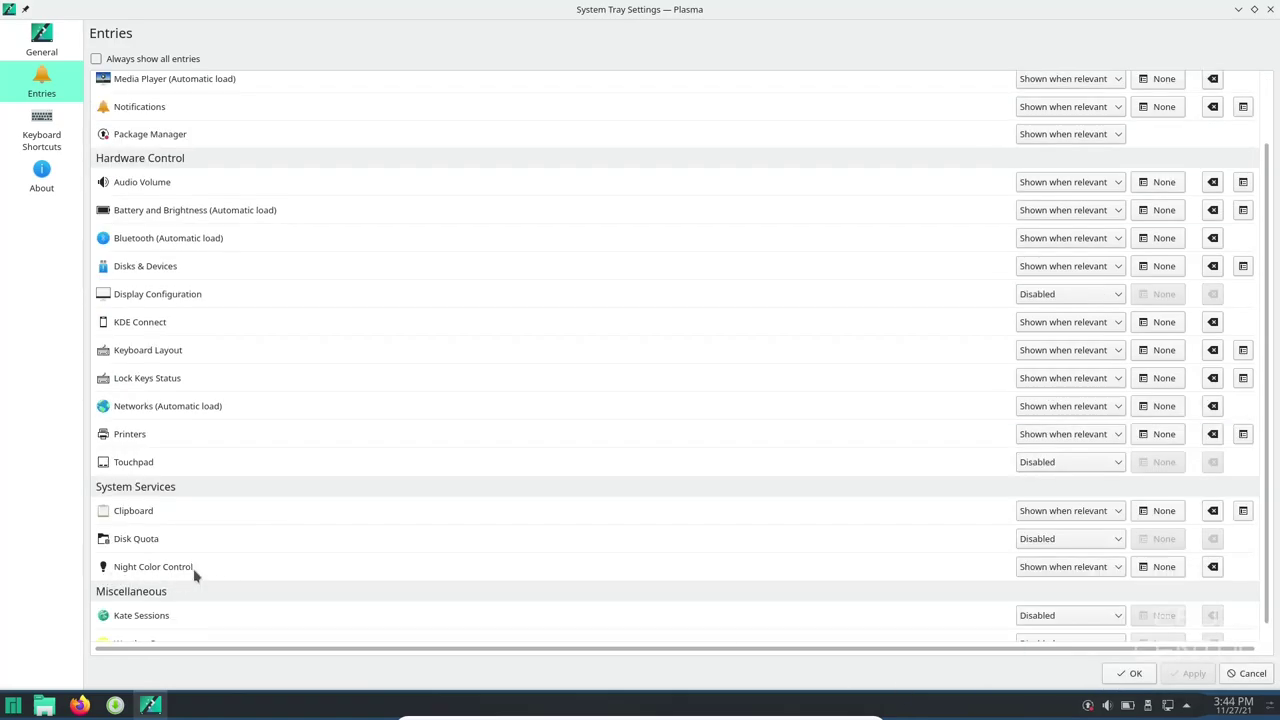
pyautogui.click(1114, 568)
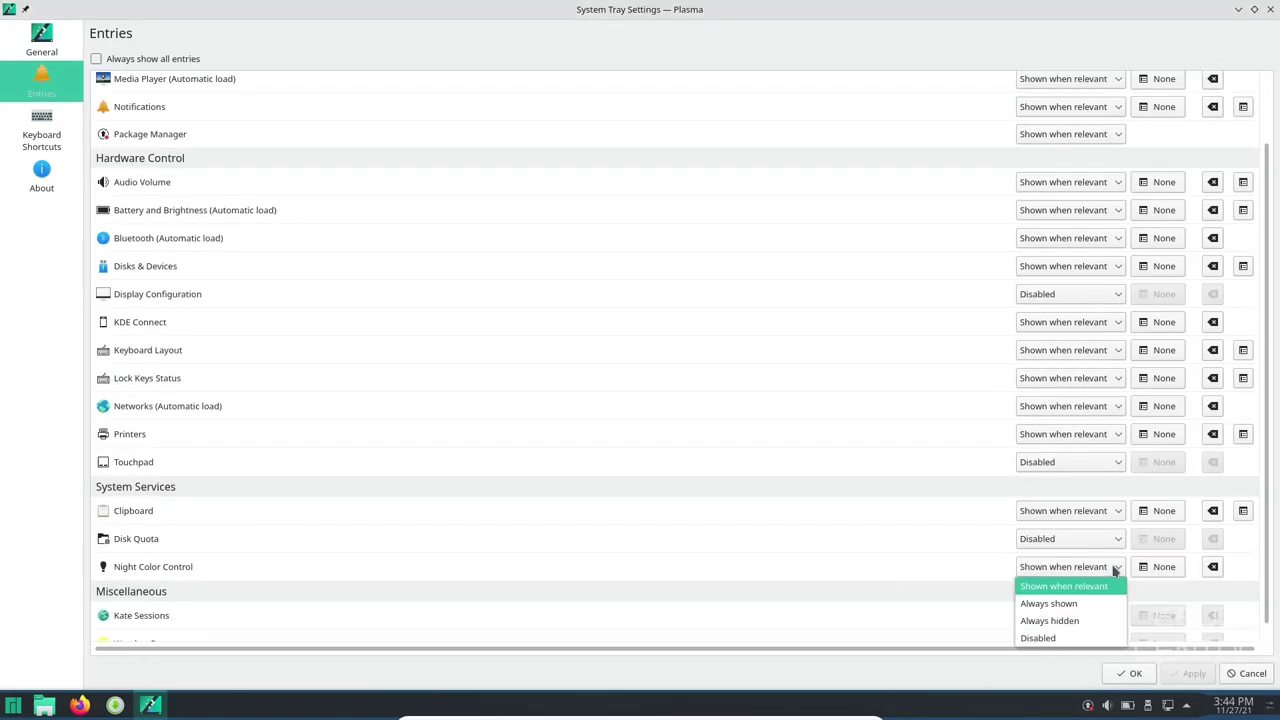
pyautogui.click(1052, 621)
pyautogui.click(1193, 675)
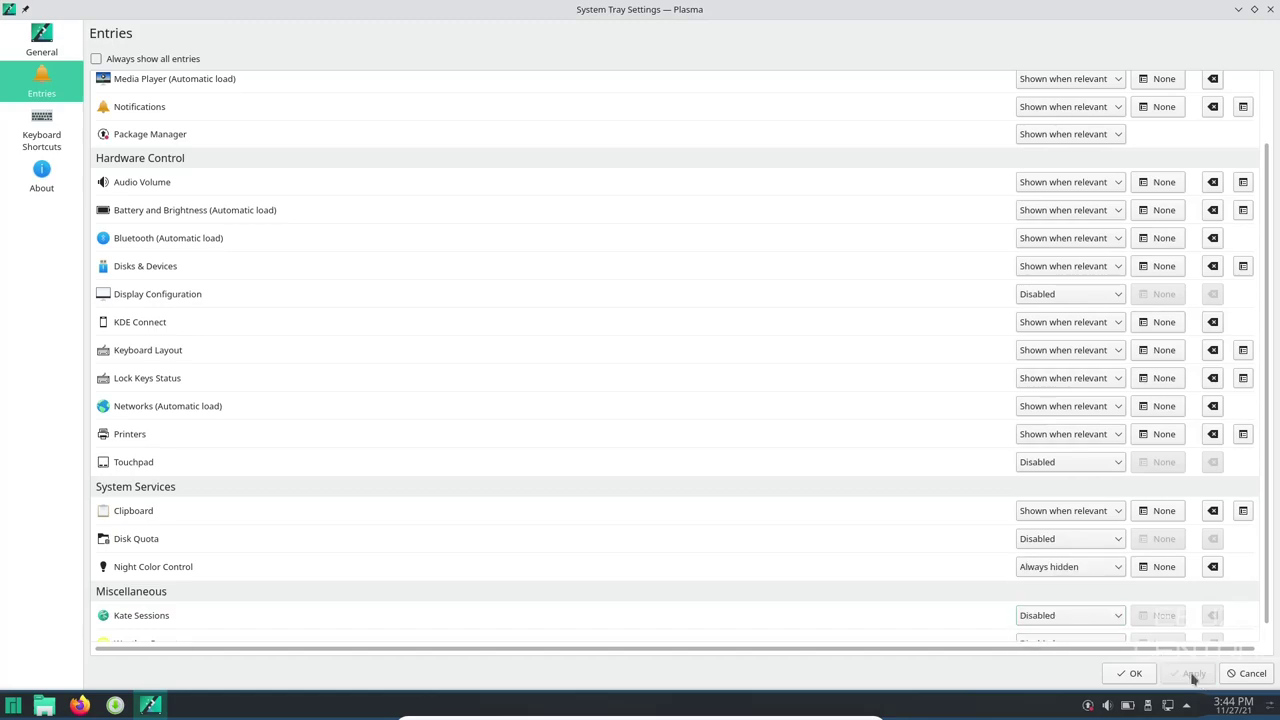
pyautogui.click(1188, 706)
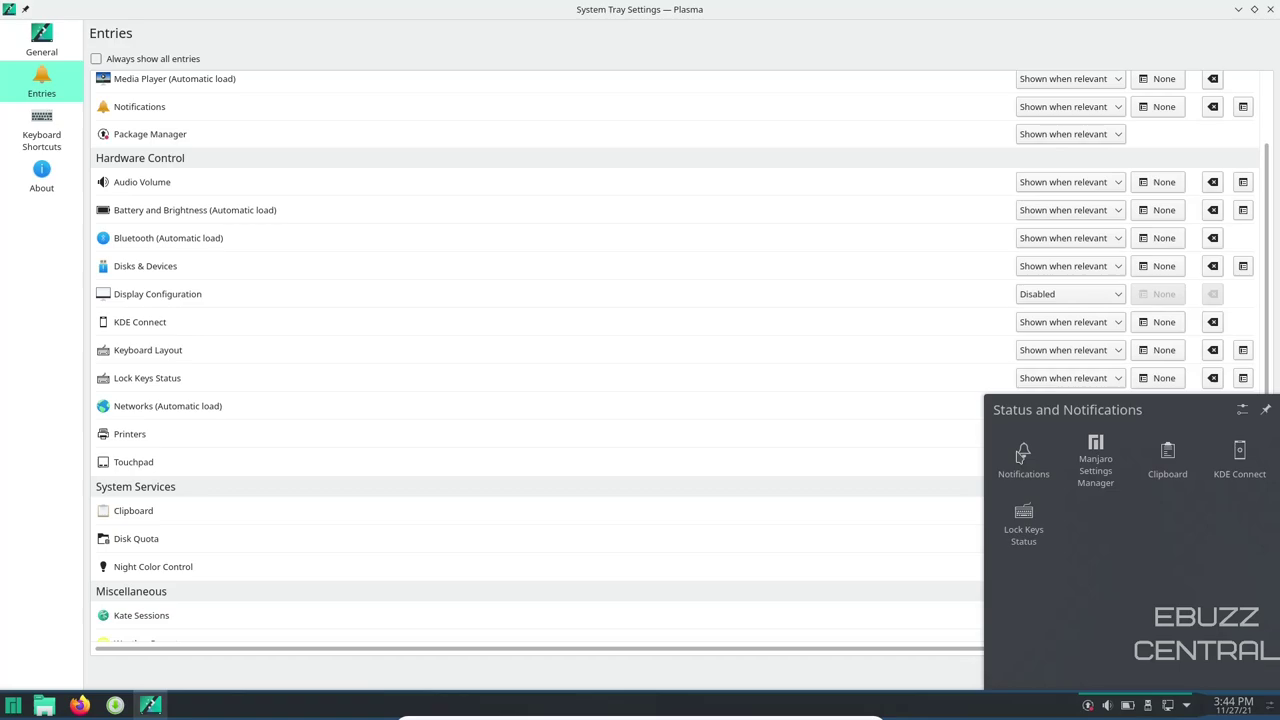
pyautogui.click(1188, 708)
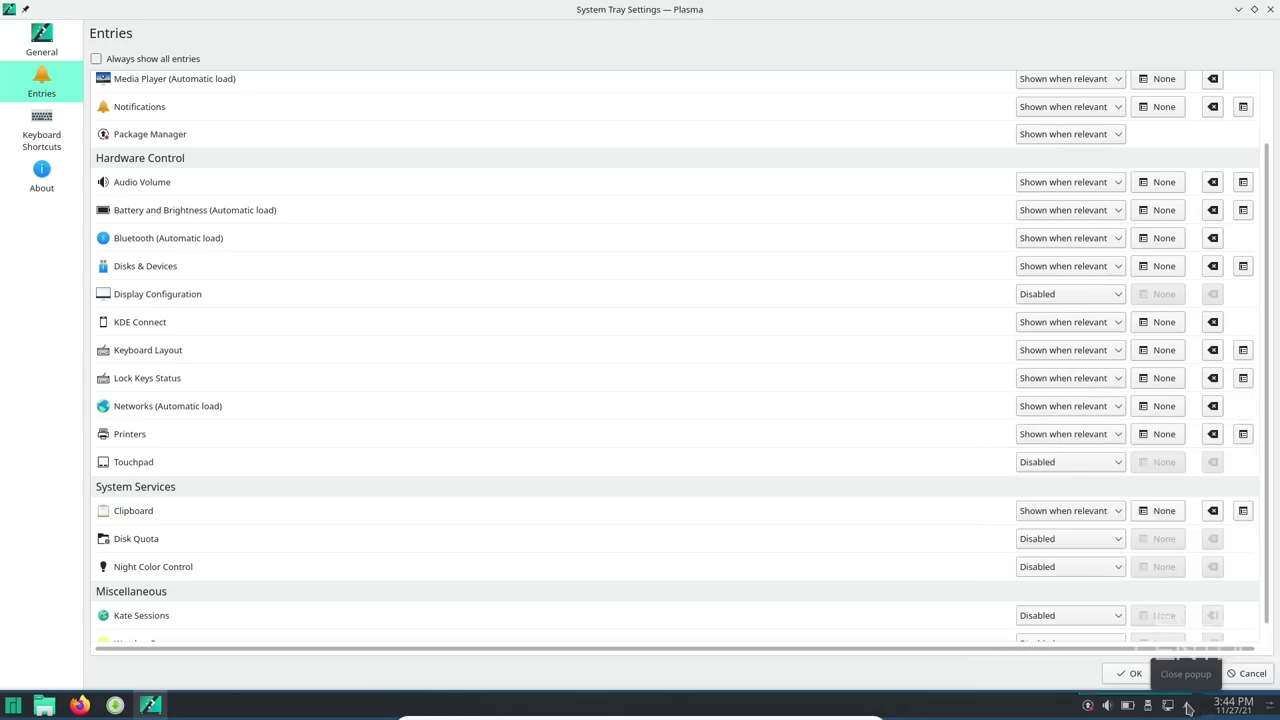
pyautogui.click(14, 708)
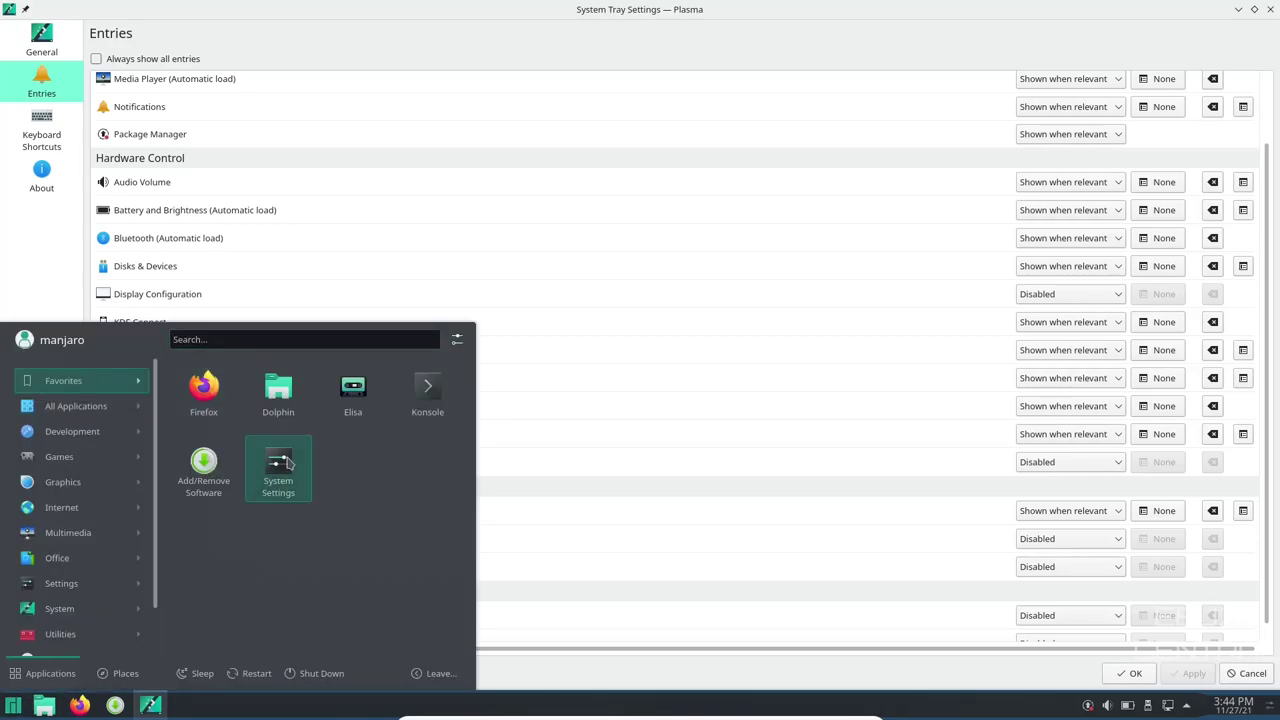
pyautogui.click(300, 466)
pyautogui.write('night')
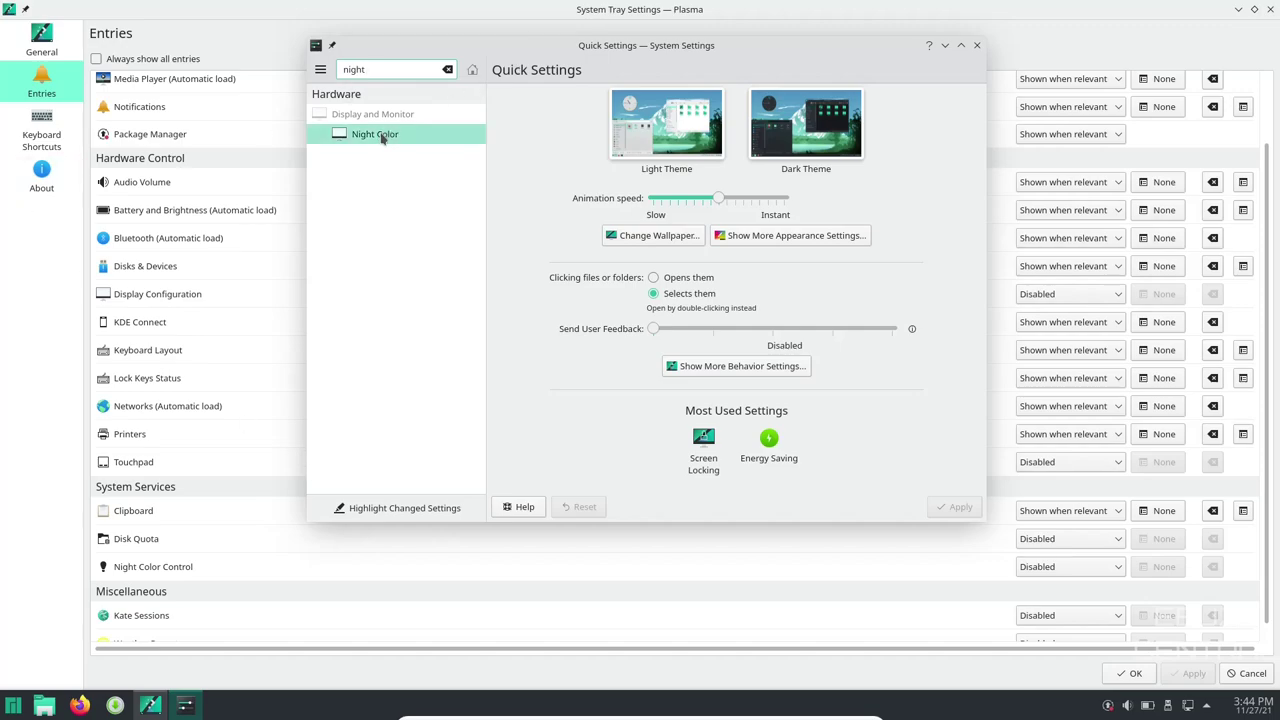
pyautogui.click(376, 133)
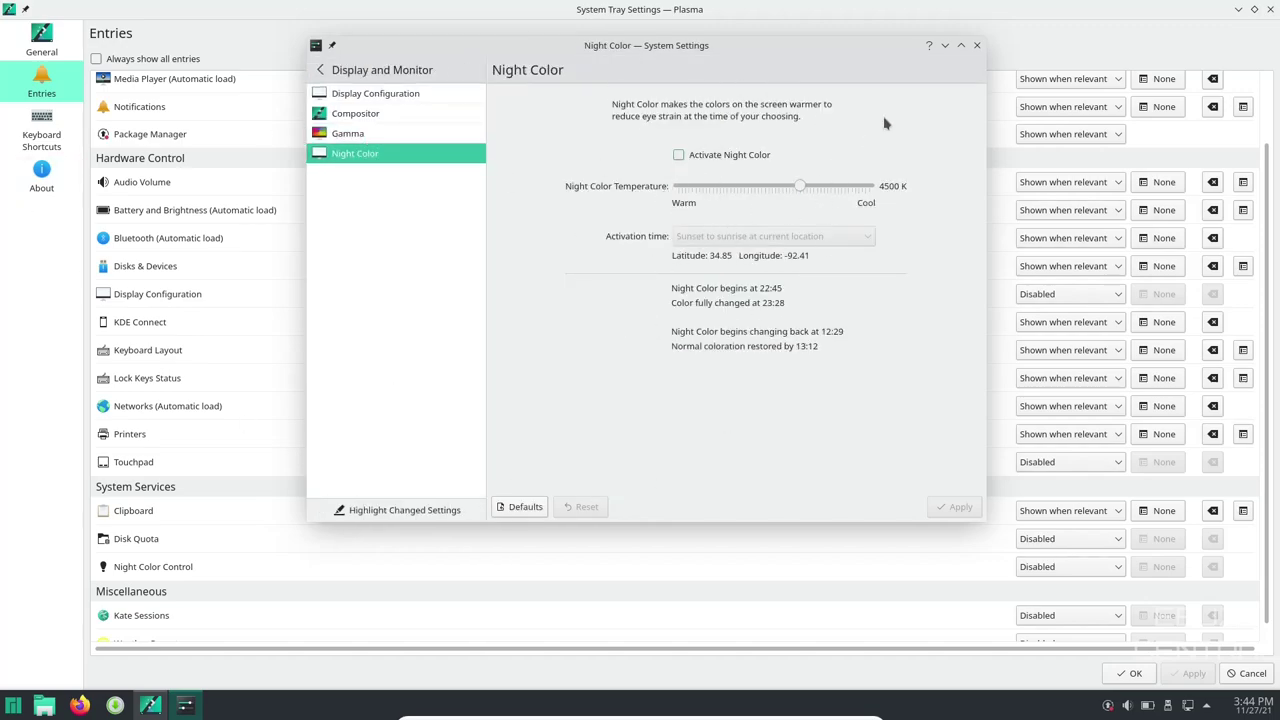
# Close Night Color settings, apply Night Color Control as Shown when relevant, and check the tray
pyautogui.click(977, 45)
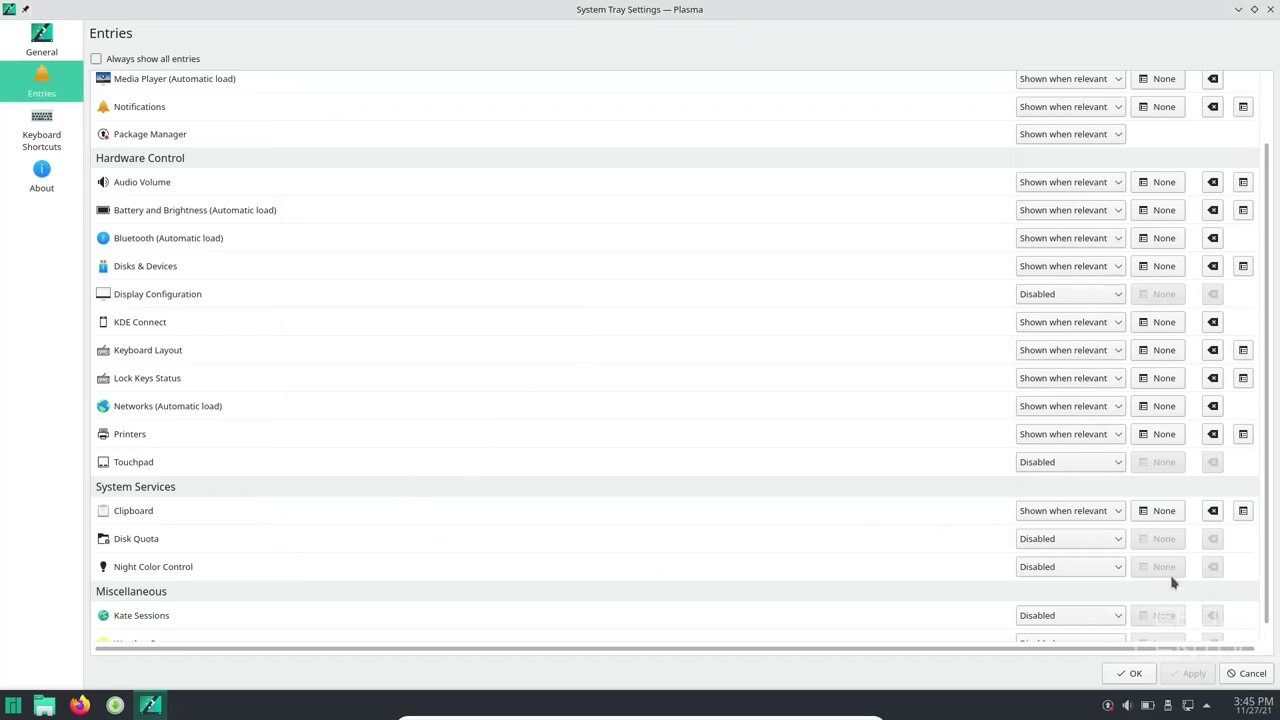
pyautogui.click(1116, 568)
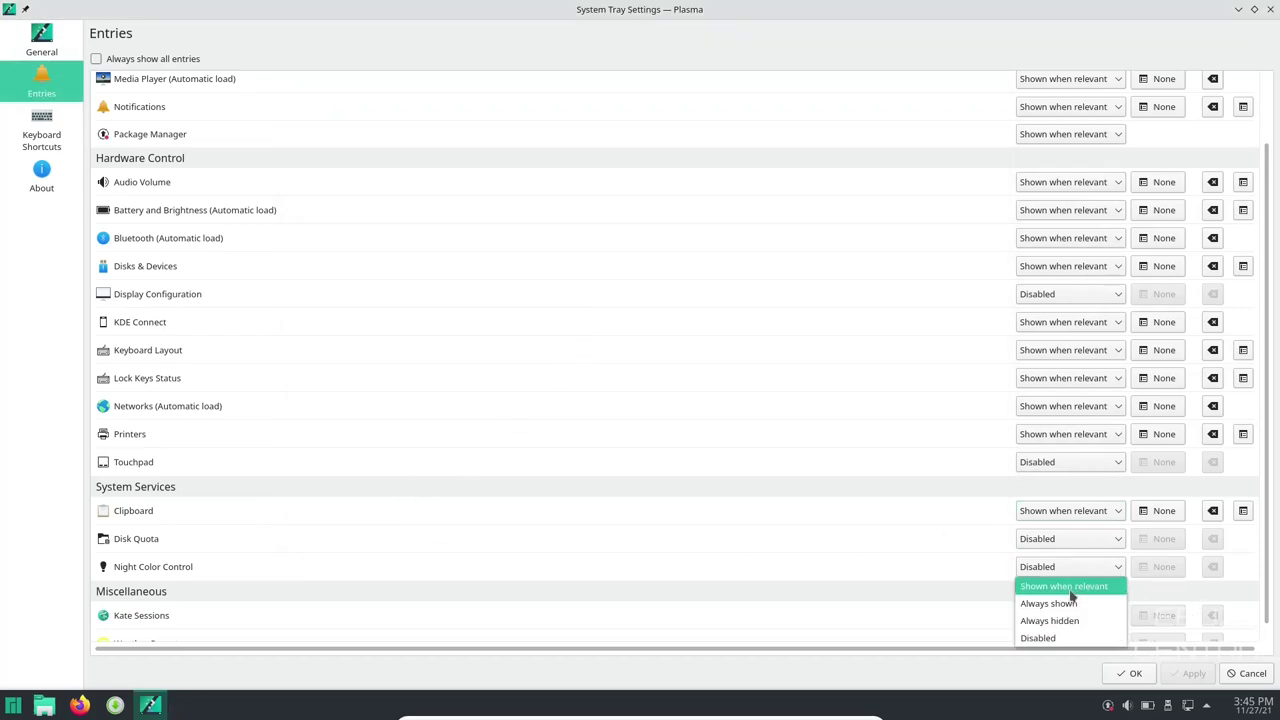
pyautogui.click(1066, 588)
pyautogui.click(1186, 674)
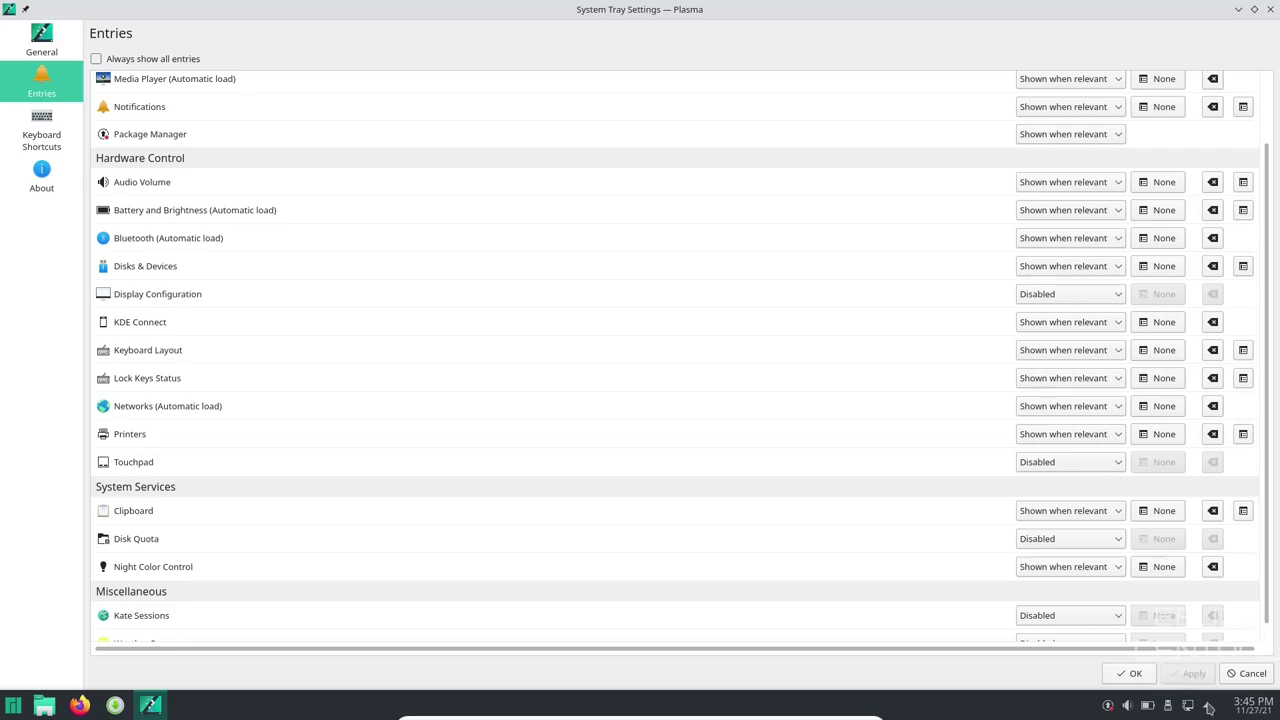
pyautogui.click(1208, 707)
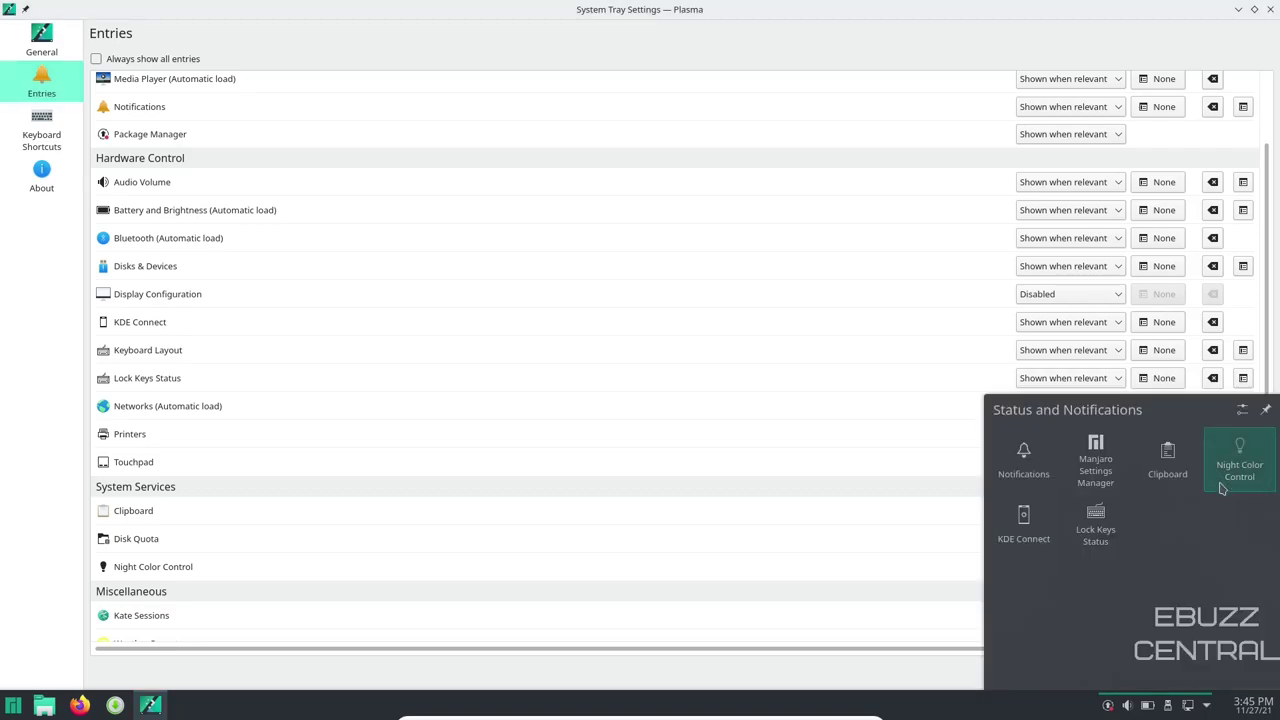
pyautogui.click(1208, 707)
pyautogui.scroll(-1, 486, 400)
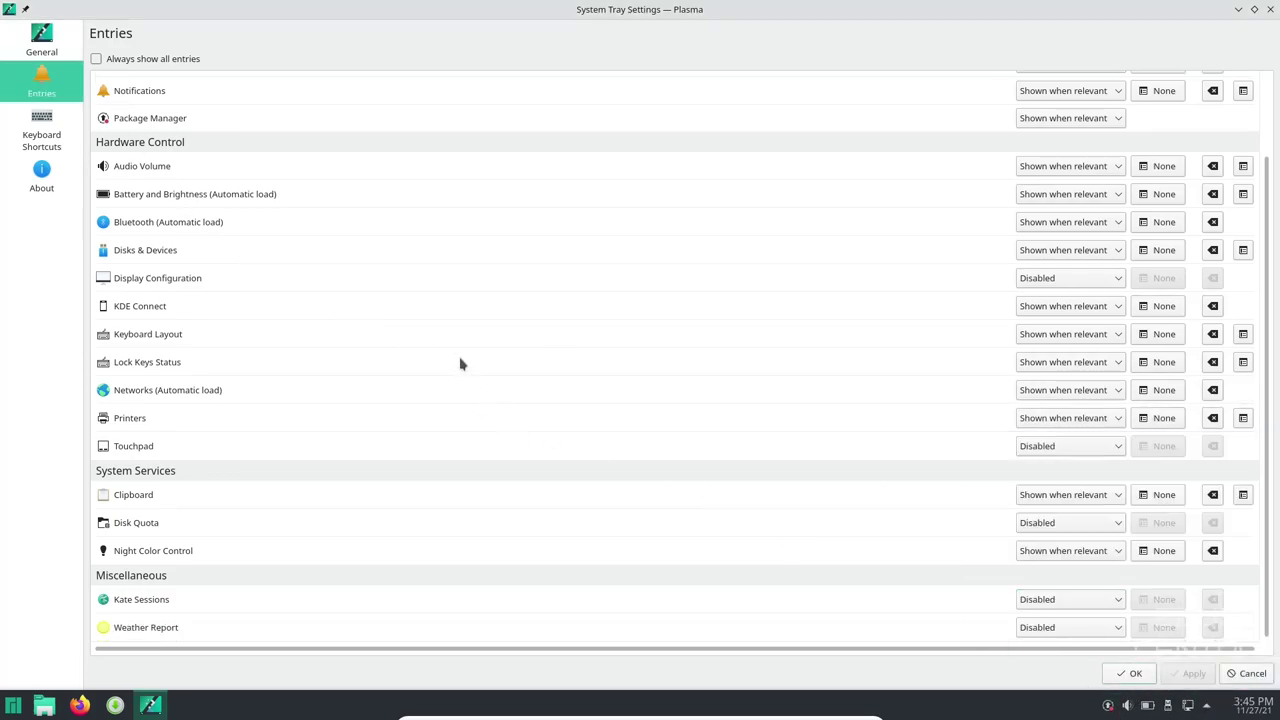
pyautogui.scroll(4, 465, 366)
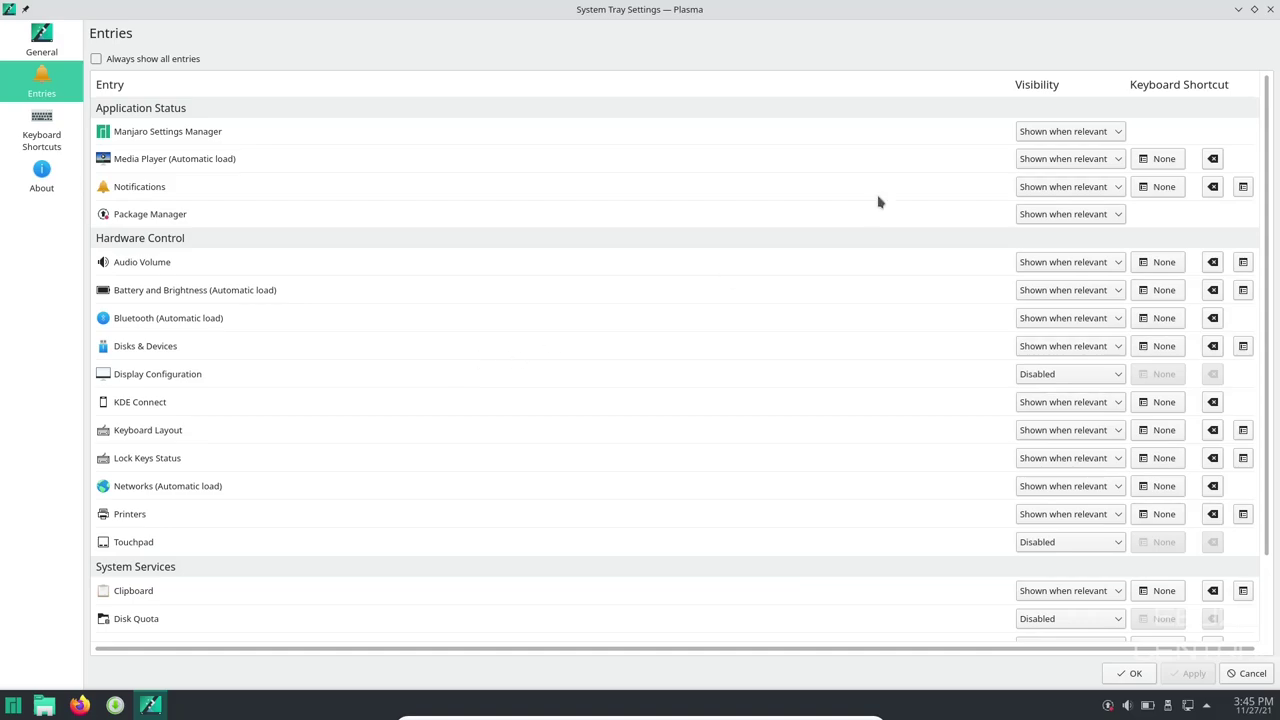
# Close System Tray Settings and remove the System Tray widget from the panel in edit mode
pyautogui.click(1272, 10)
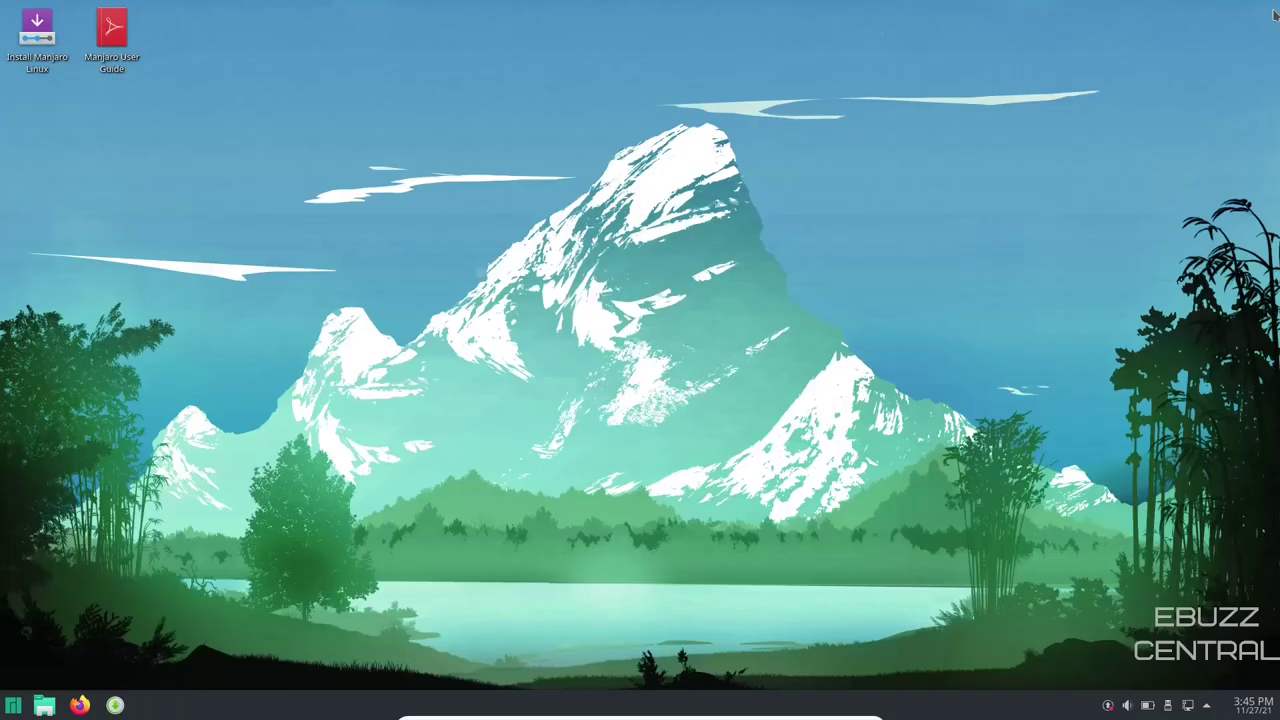
pyautogui.rightClick(951, 712)
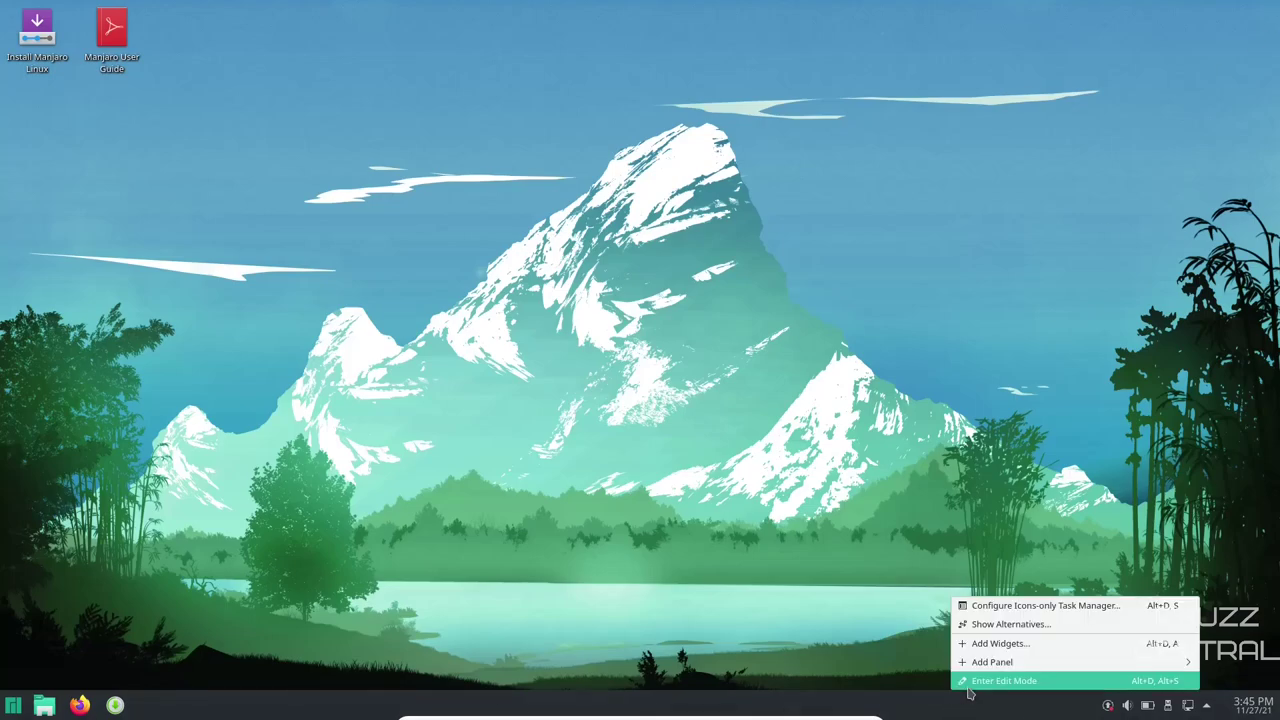
pyautogui.click(970, 685)
pyautogui.moveTo(1150, 707)
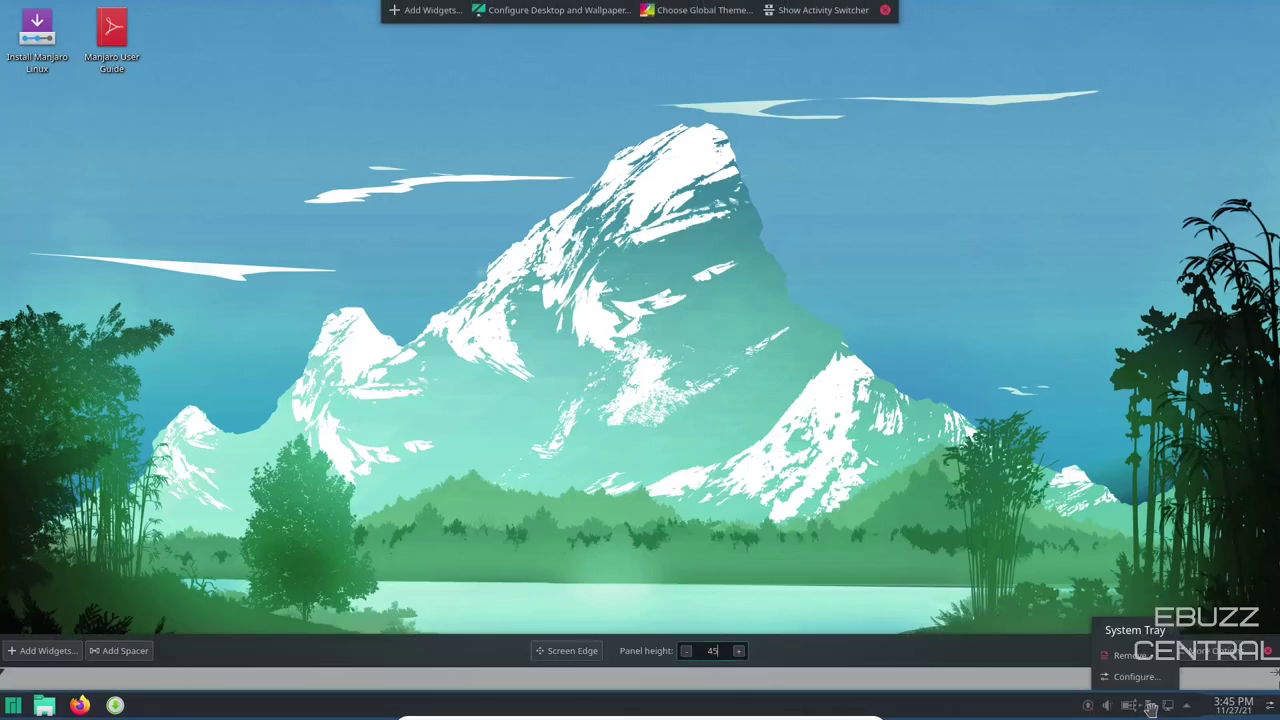
pyautogui.click(1131, 656)
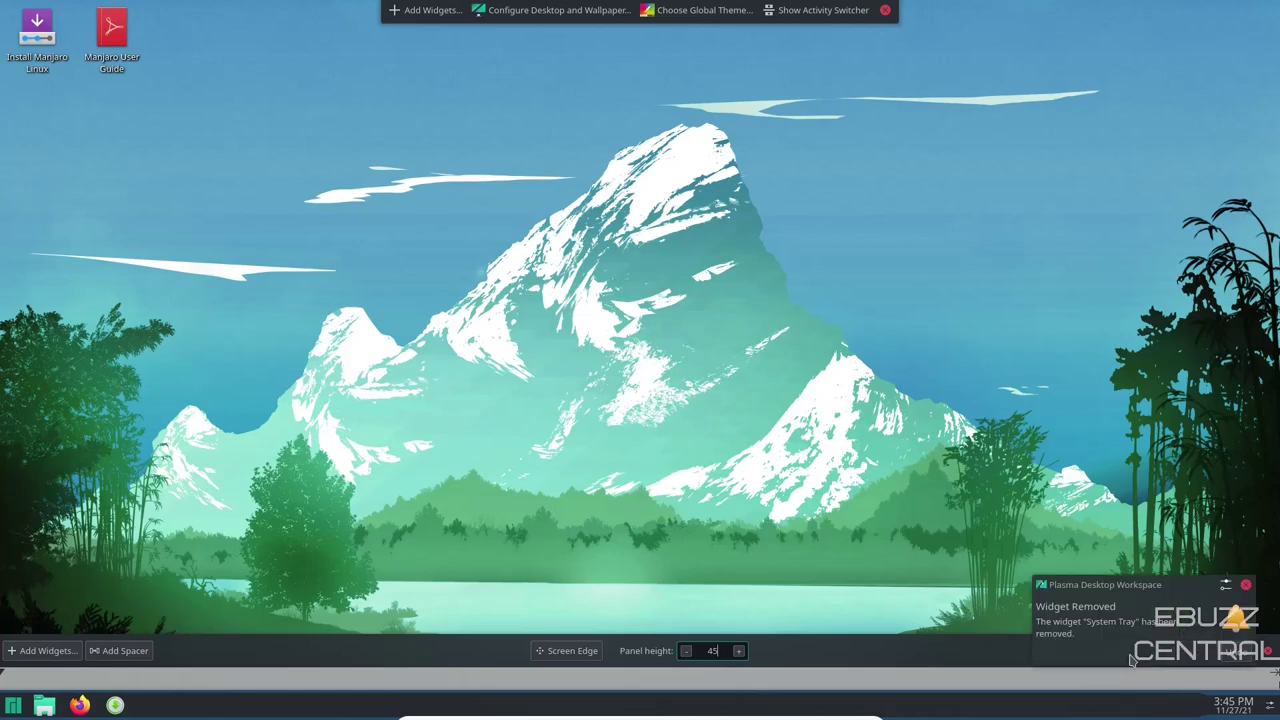
# Dismiss the widget-removed notification and put the bottom panel back into edit mode
pyautogui.click(1245, 585)
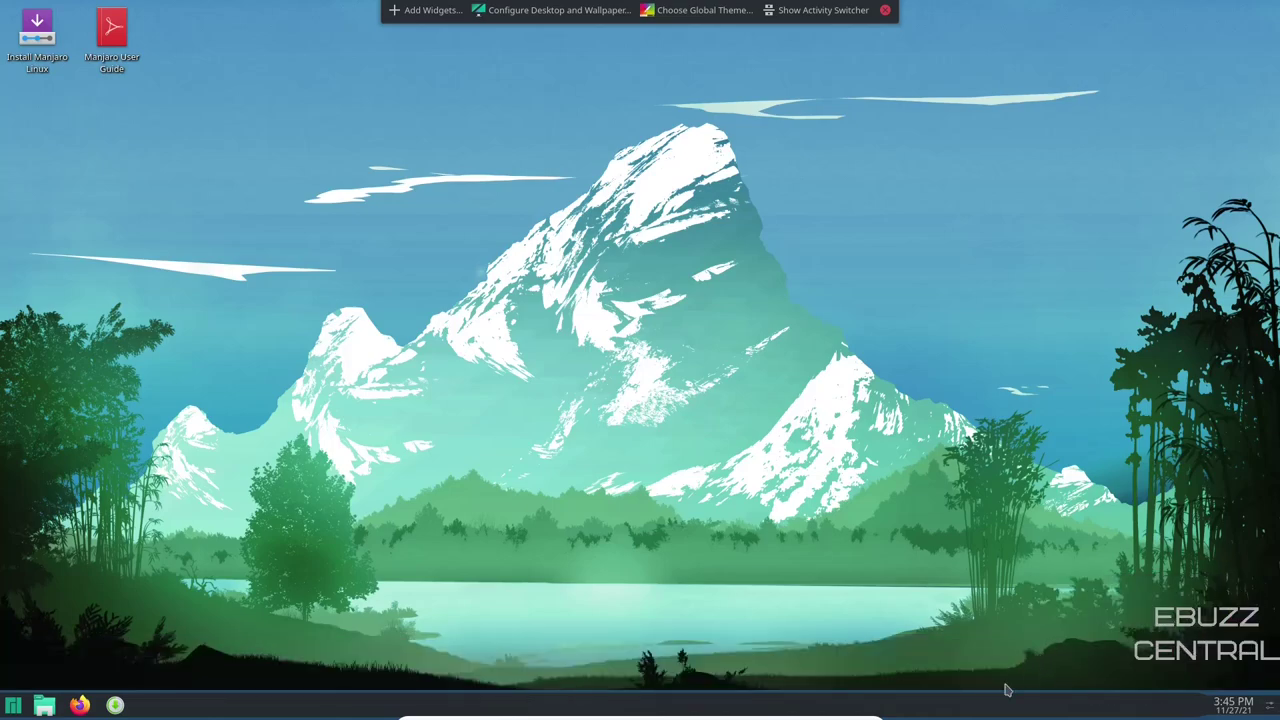
pyautogui.rightClick(932, 716)
pyautogui.click(970, 680)
# Search widgets for 'sys', drag System Tray onto the panel's right end, and test its popup
pyautogui.click(40, 651)
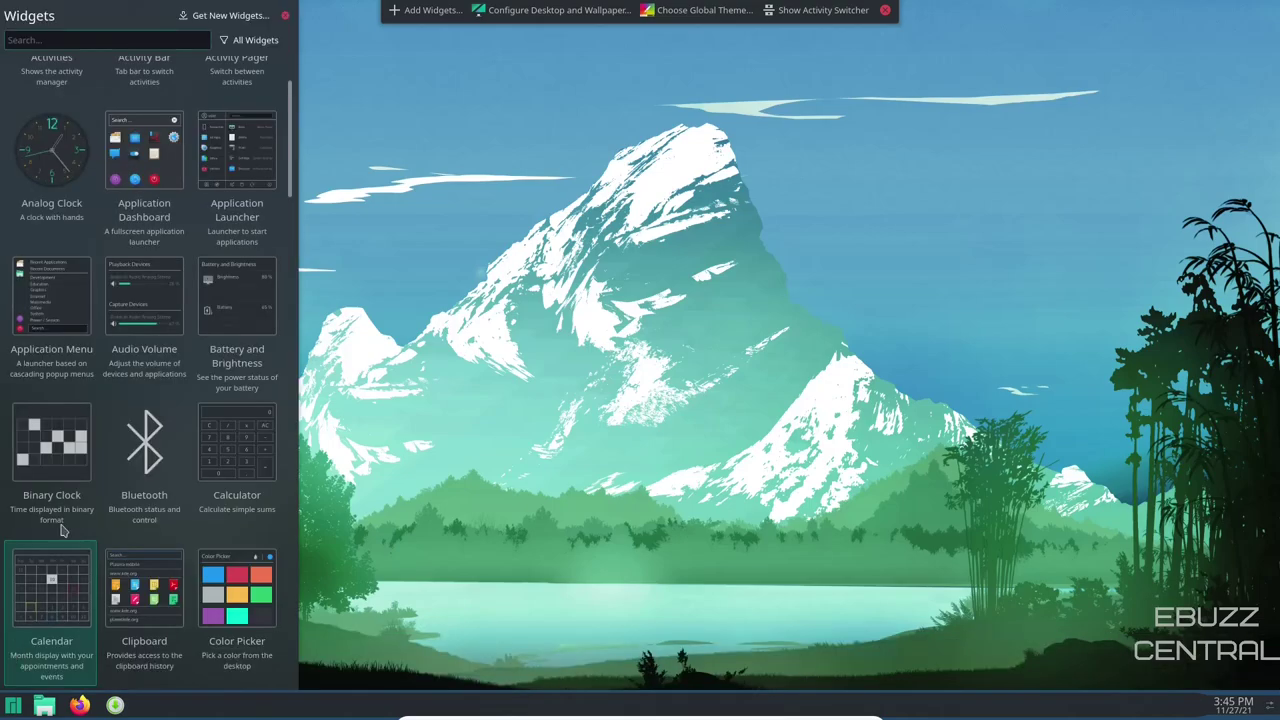
pyautogui.click(81, 36)
pyautogui.write('system')
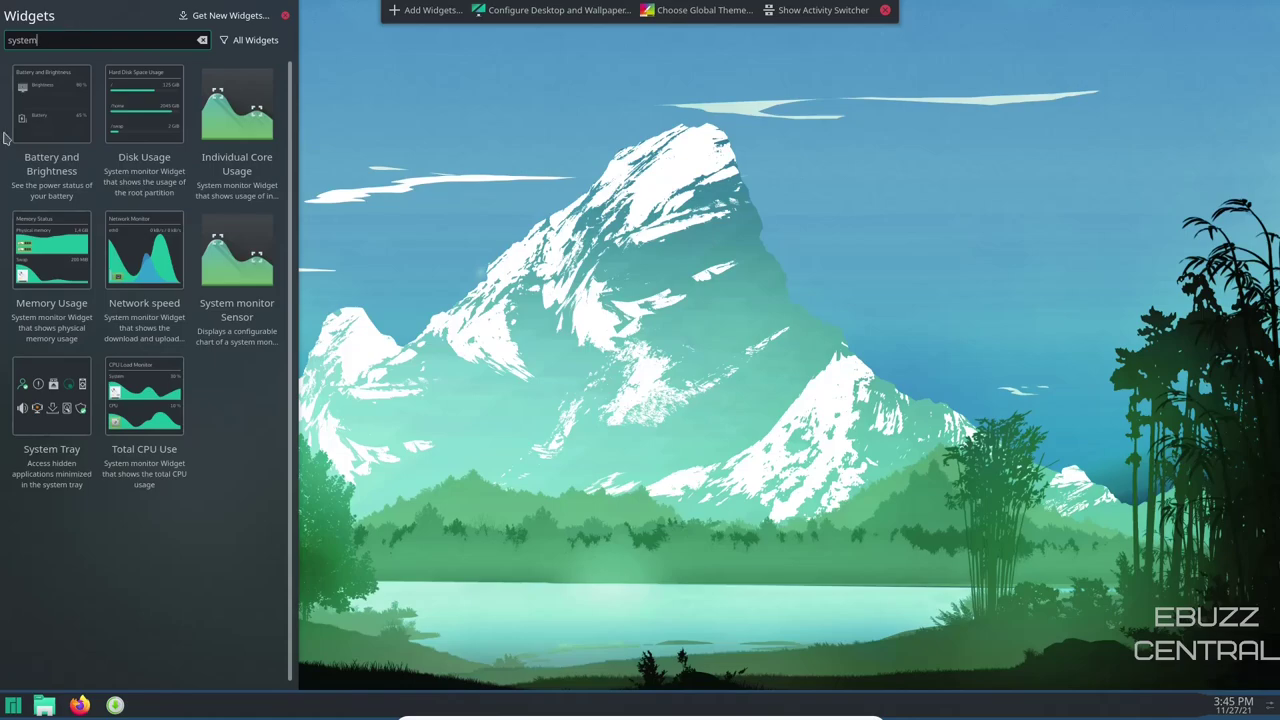
pyautogui.moveTo(42, 410); pyautogui.dragTo(1172, 700)
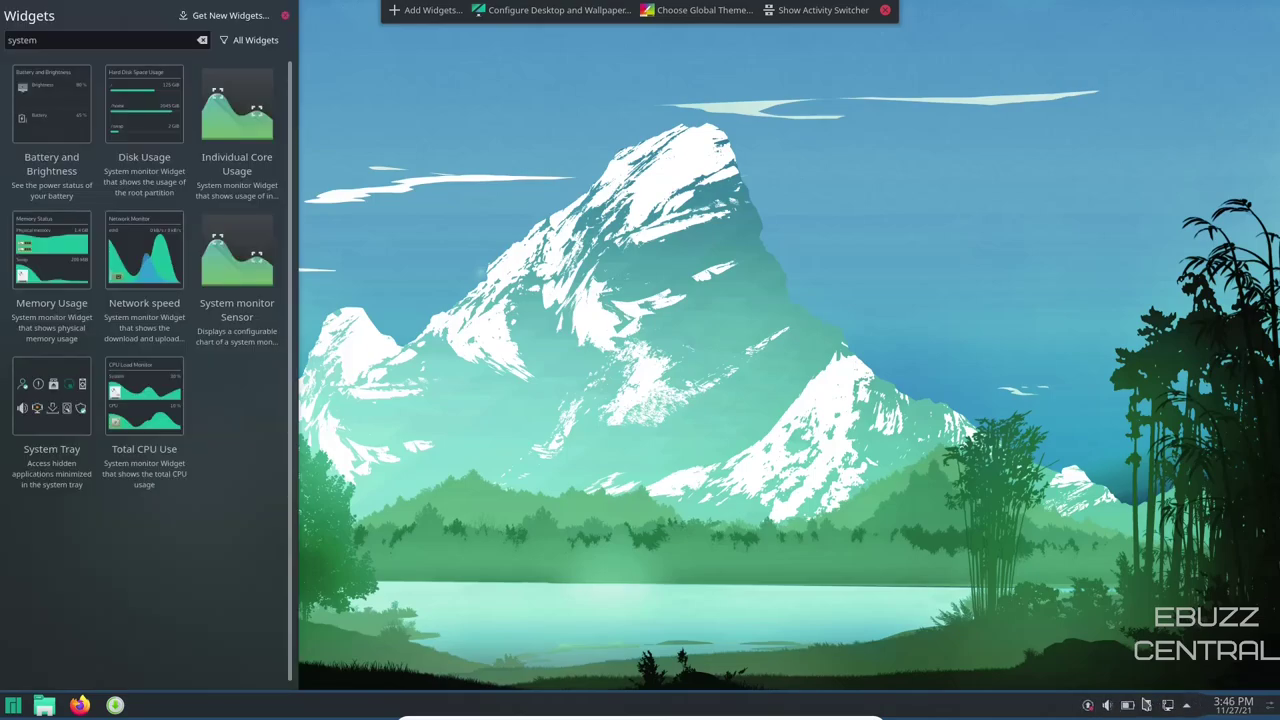
pyautogui.click(1190, 708)
pyautogui.click(1190, 708)
# Search widgets for 'show desk' and drop Show Desktop into the panel beside the tray
pyautogui.click(41, 41)
pyautogui.press('BackSpace')
pyautogui.press('BackSpace')
pyautogui.press('BackSpace')
pyautogui.press('BackSpace')
pyautogui.press('BackSpace')
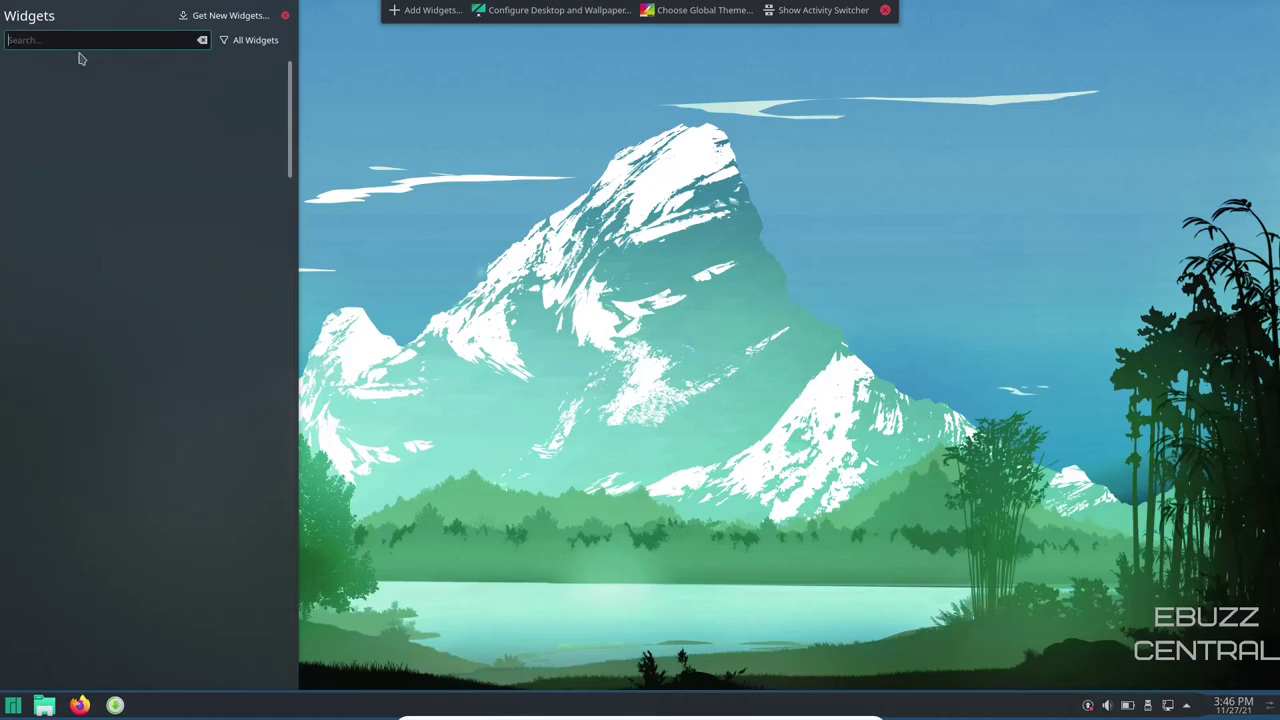
pyautogui.write('show')
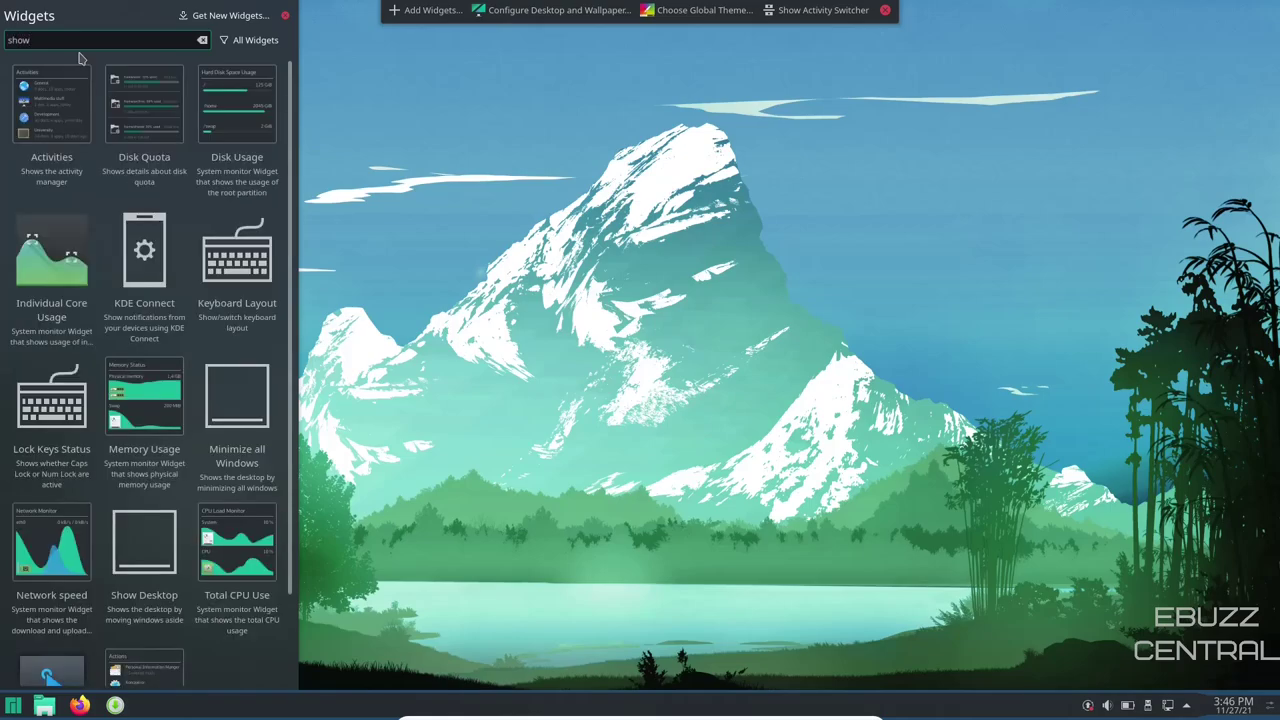
pyautogui.write(' desk')
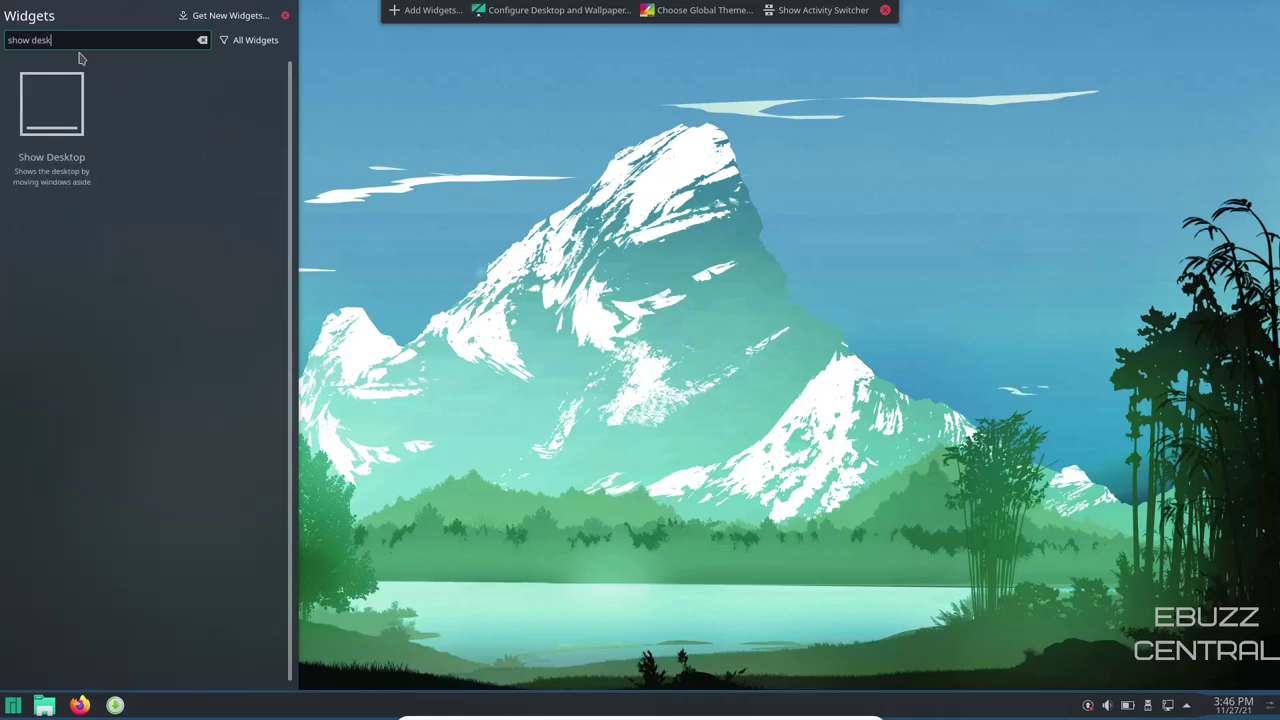
pyautogui.moveTo(100, 100); pyautogui.dragTo(960, 518)
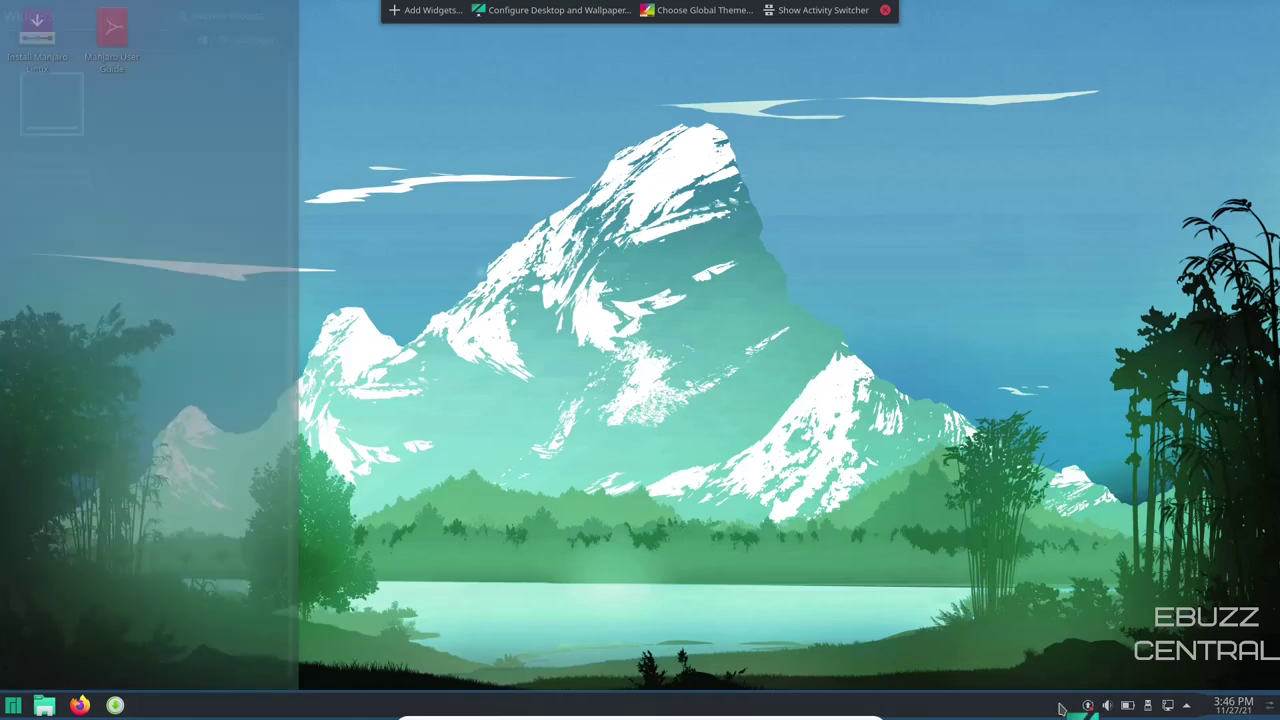
pyautogui.moveTo(1062, 708); pyautogui.dragTo(1062, 705)
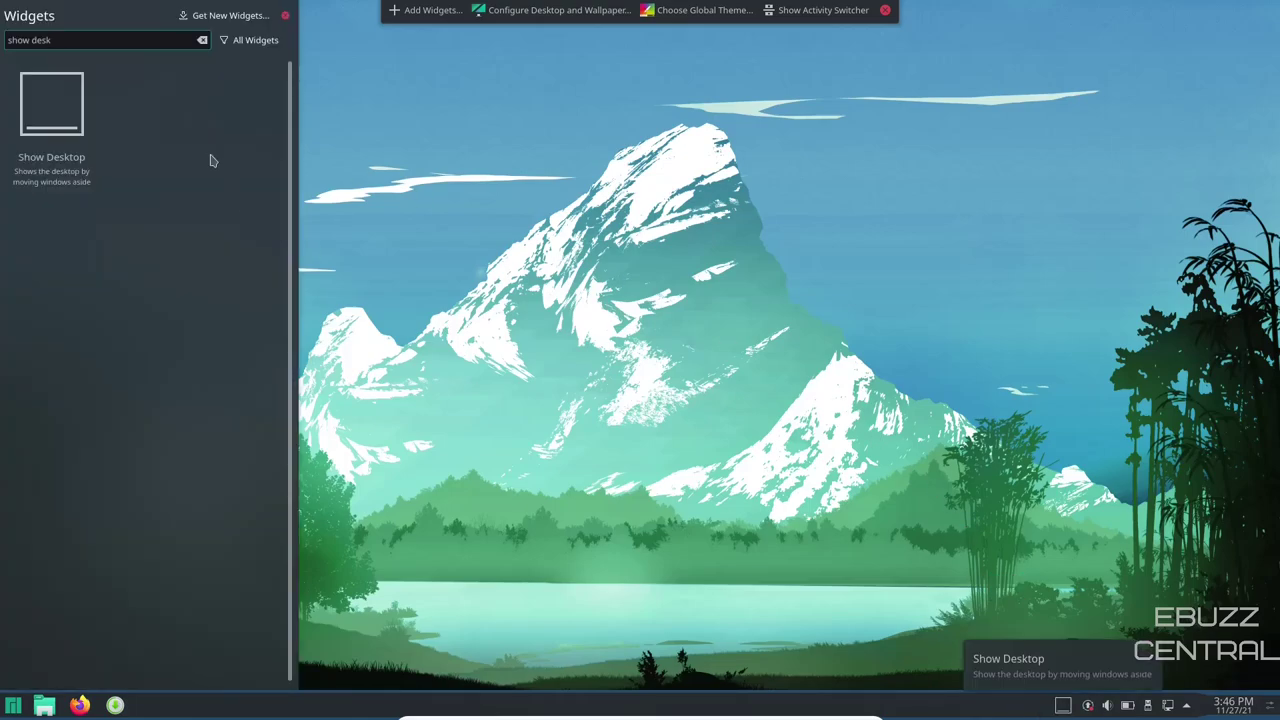
# Search widgets for 'pager' and drag the Pager widget onto the bottom panel
pyautogui.press('Escape')
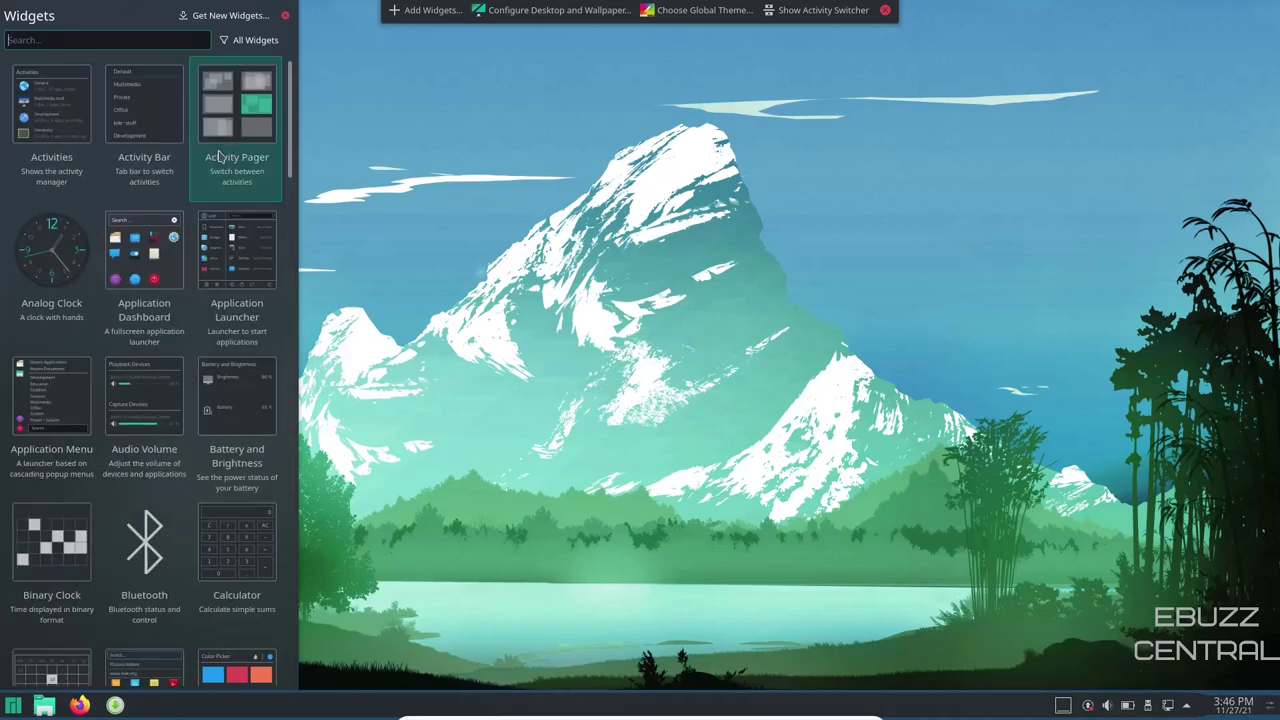
pyautogui.write('pager')
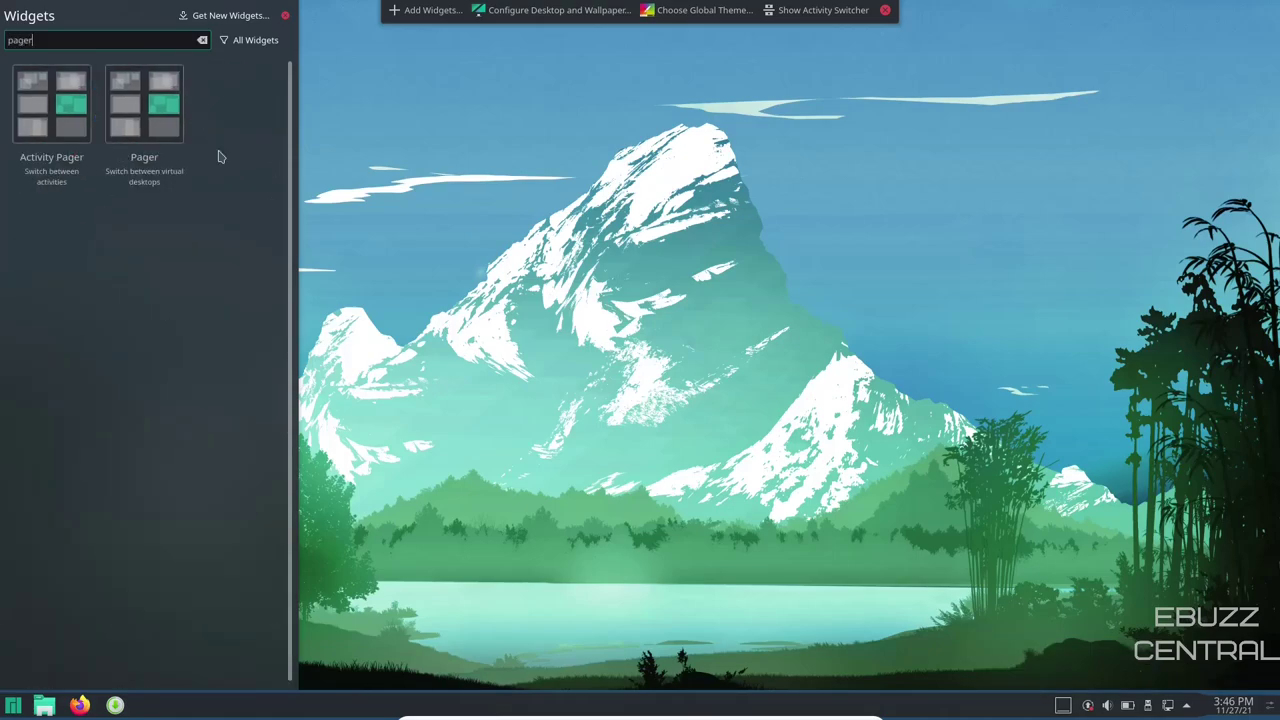
pyautogui.moveTo(150, 118); pyautogui.dragTo(1048, 710)
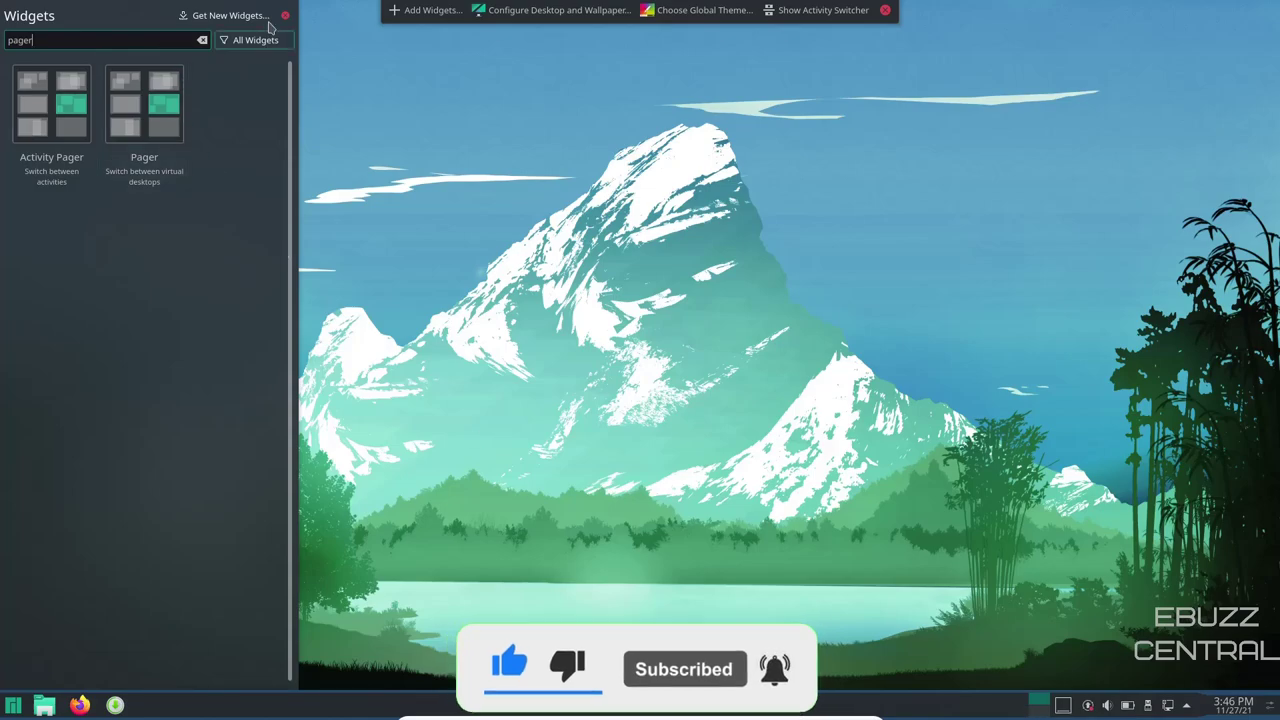
# Close the Widgets sidebar, re-enter panel edit mode, and slide Show Desktop left along the panel
pyautogui.click(285, 16)
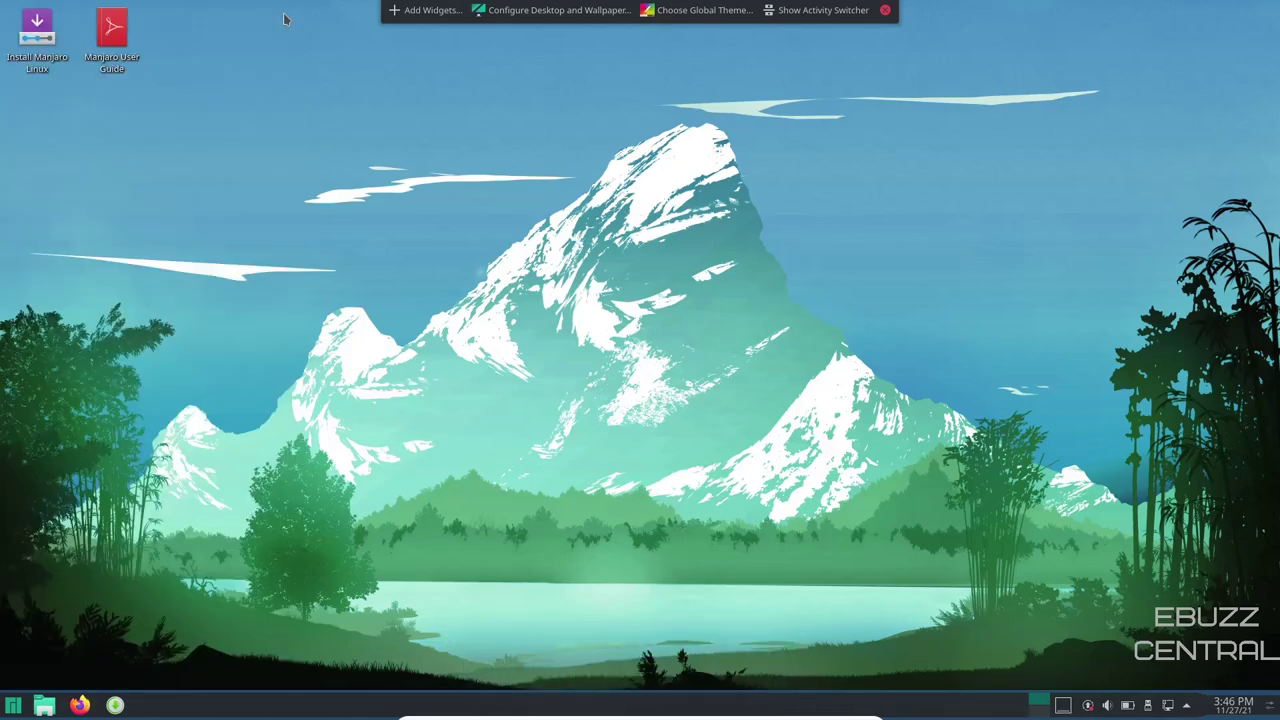
pyautogui.rightClick(936, 709)
pyautogui.click(965, 684)
pyautogui.moveTo(1065, 706)
pyautogui.moveTo(1063, 706); pyautogui.dragTo(1000, 708)
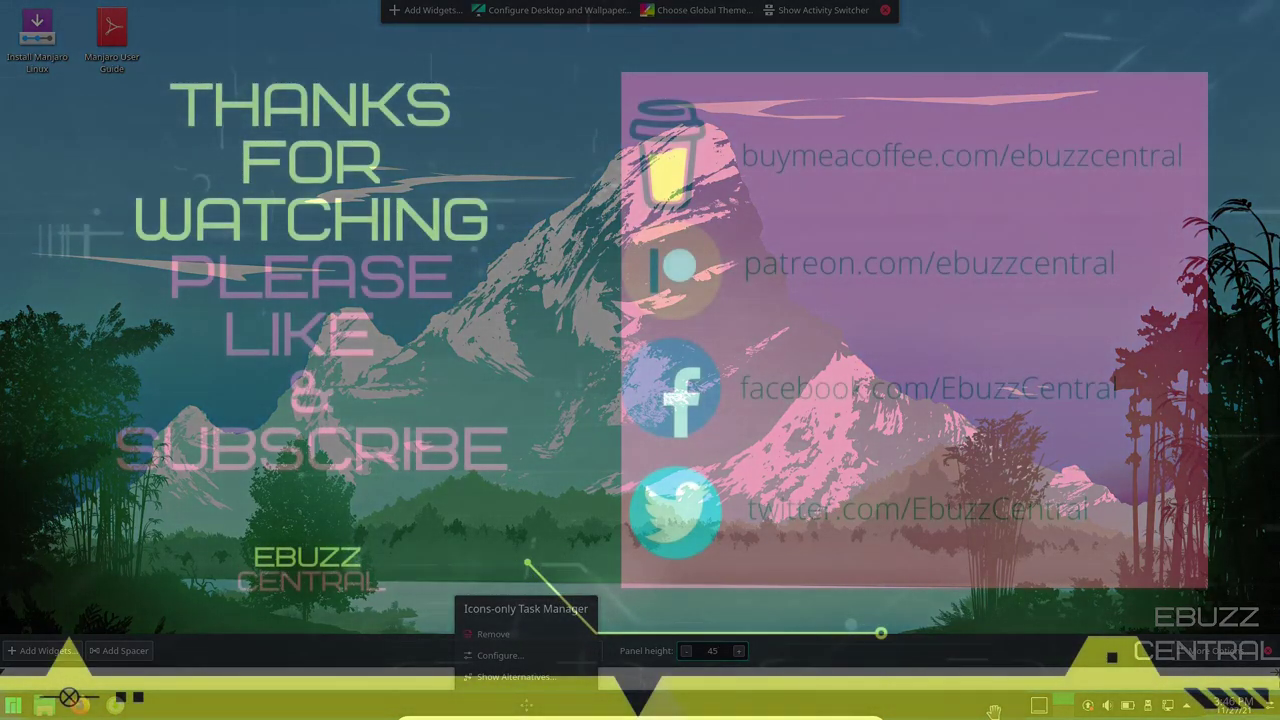